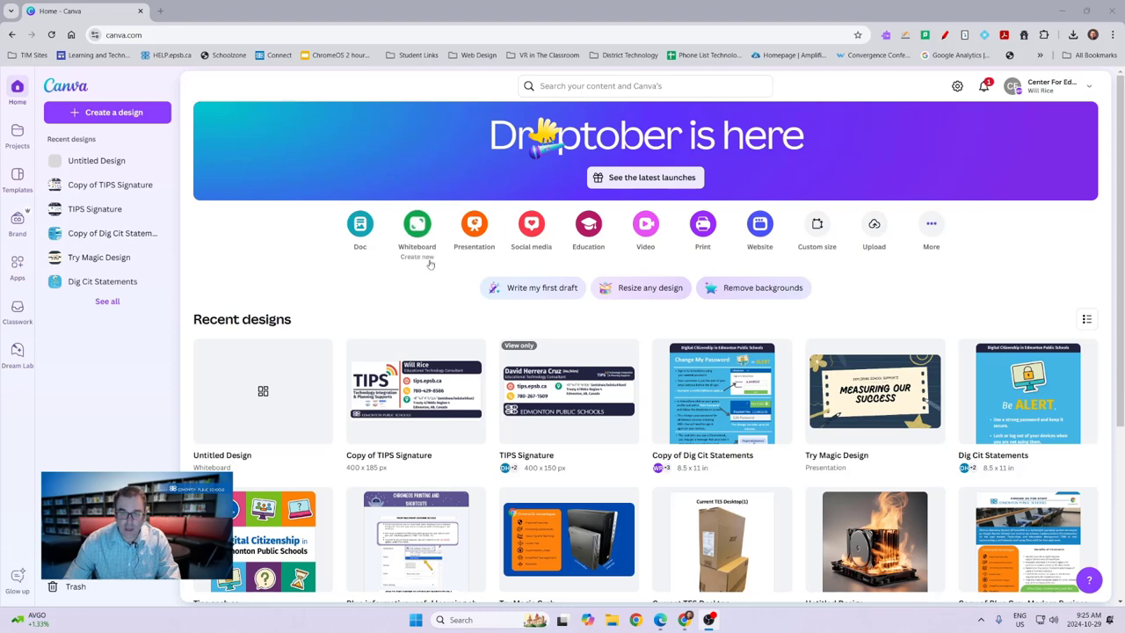
# Create a new whiteboard and apply the KWL Chart template found by searching 'KWL'.
pyautogui.click(416, 225)
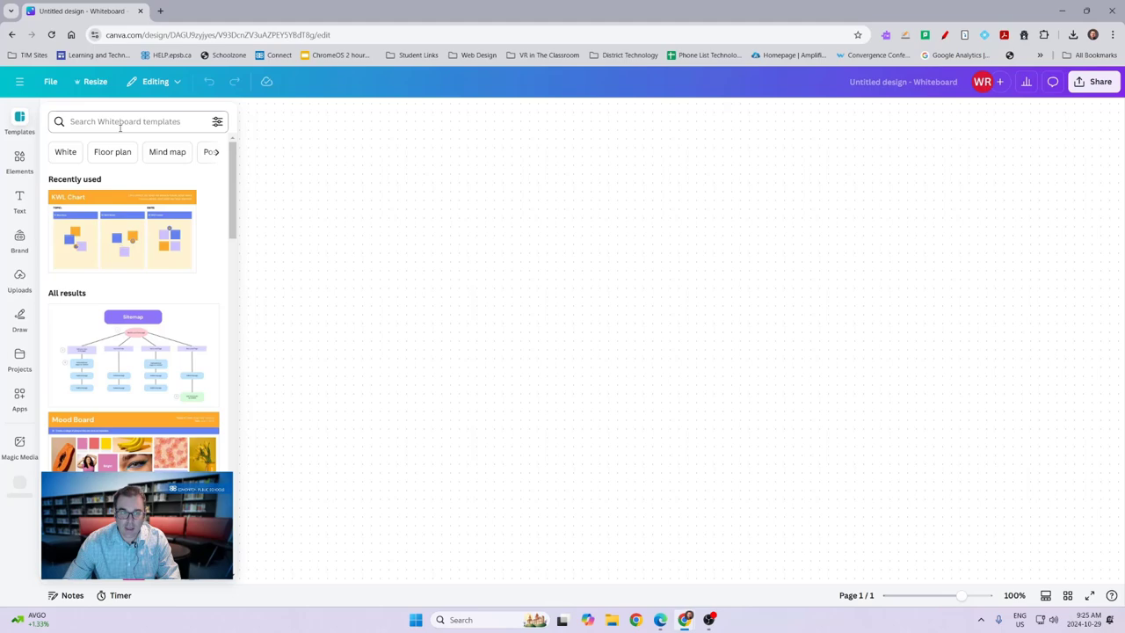
pyautogui.click(119, 120)
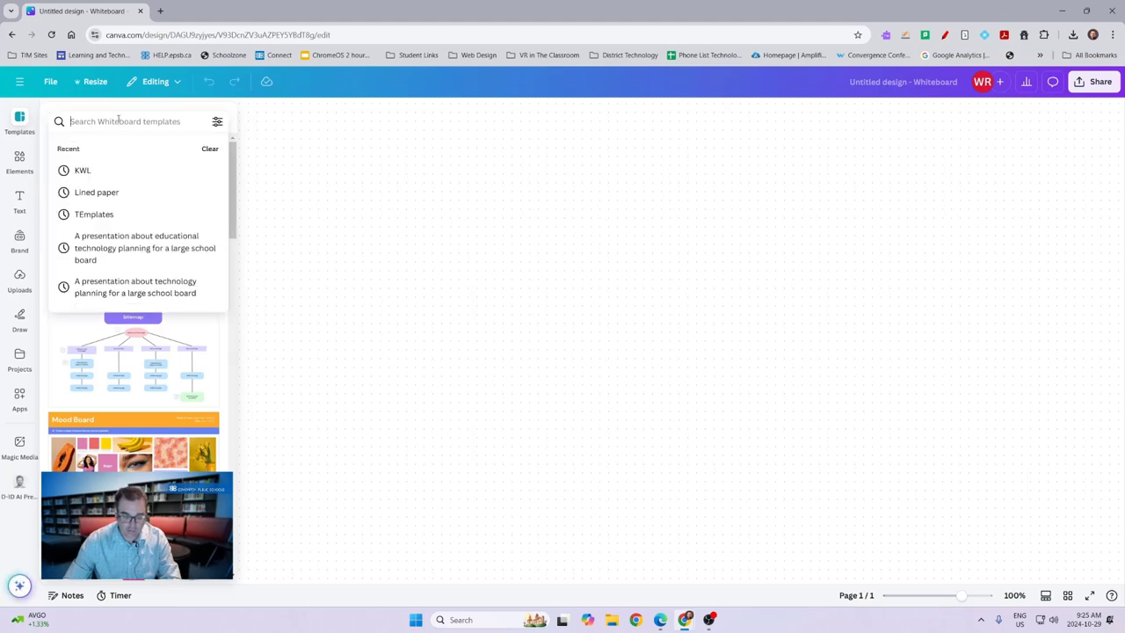
pyautogui.write('KWL')
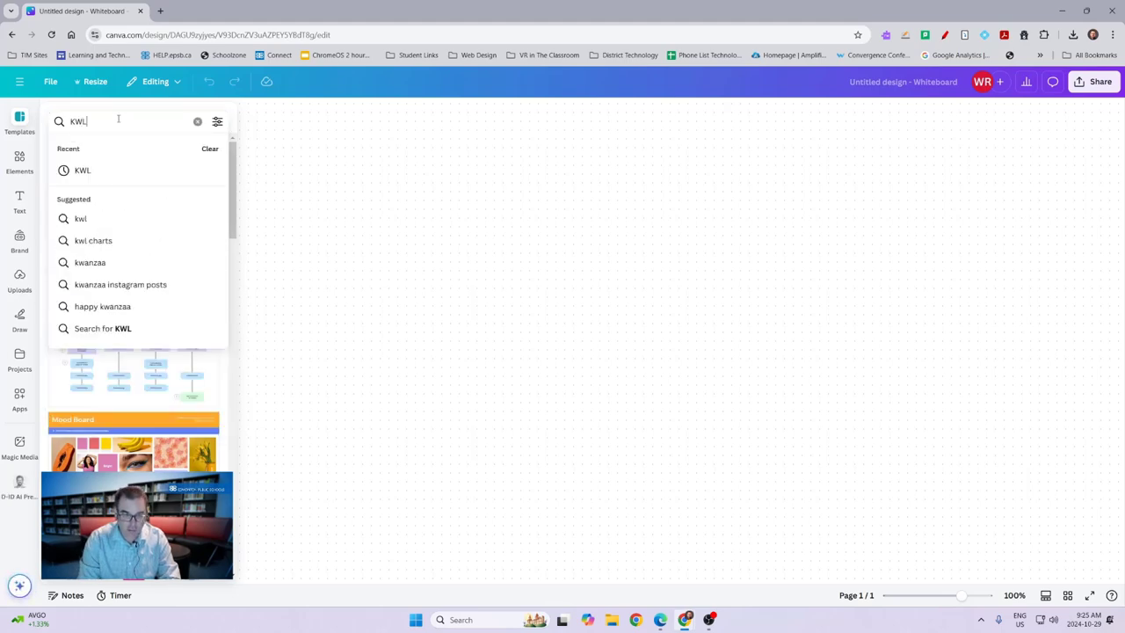
pyautogui.press('Return')
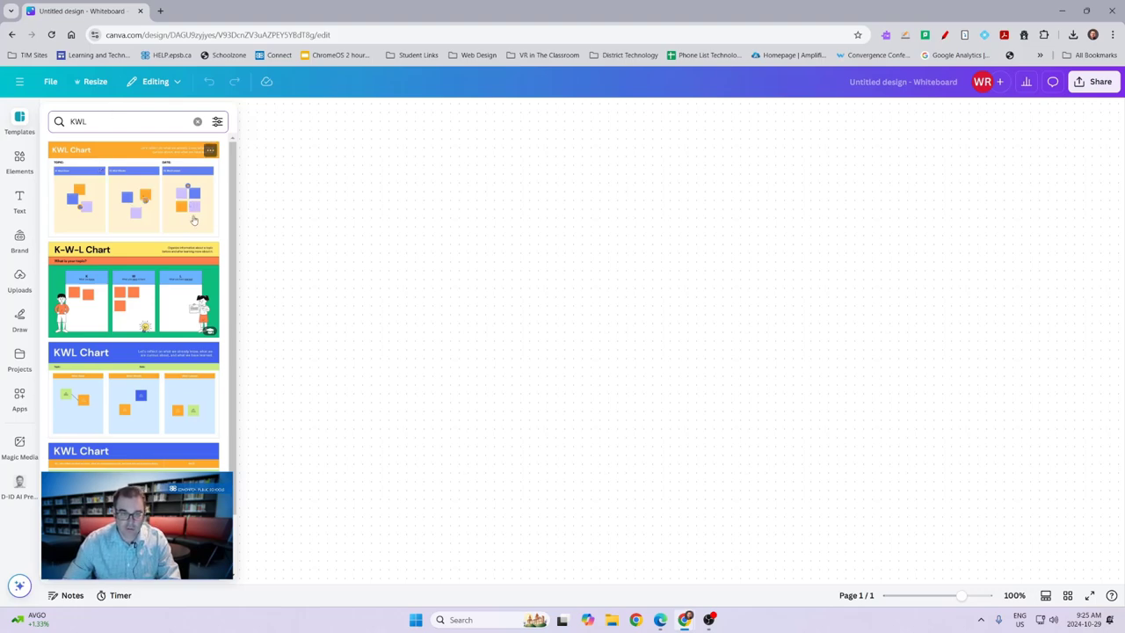
pyautogui.click(128, 215)
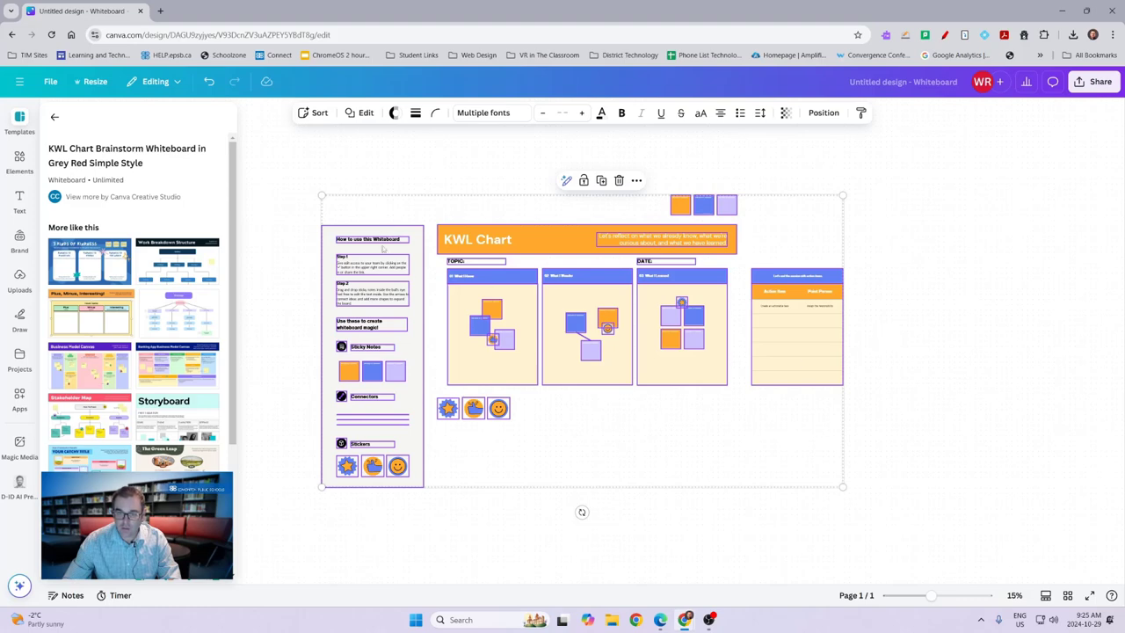
pyautogui.click(435, 509)
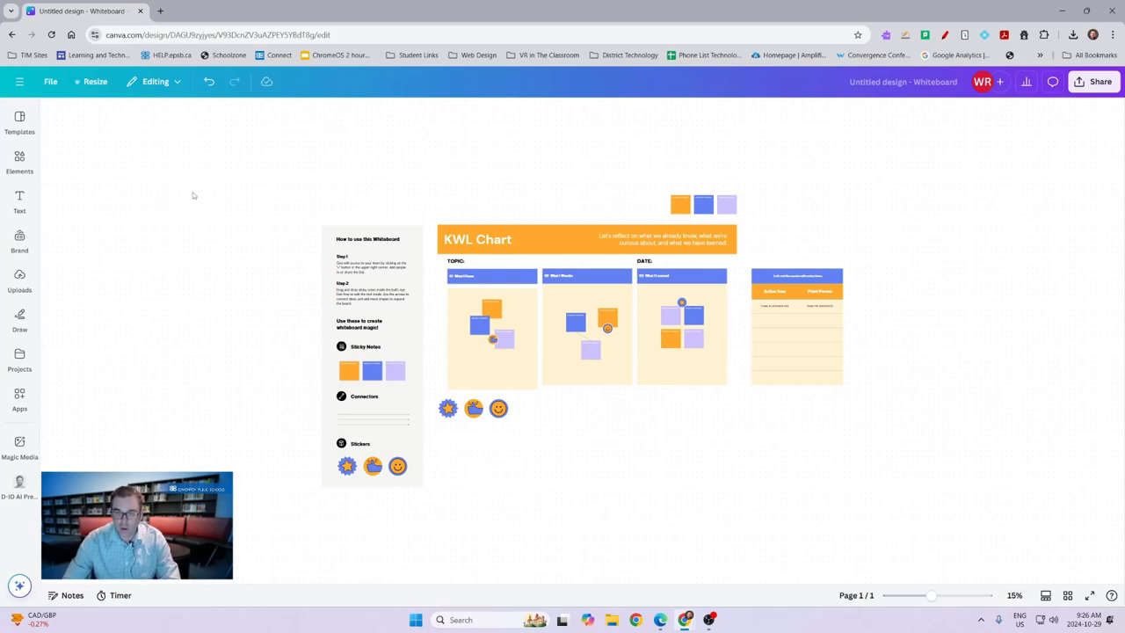
# Return to the home page, preview the Education design options, then dismiss them.
pyautogui.hotkey('alt', 'Left')
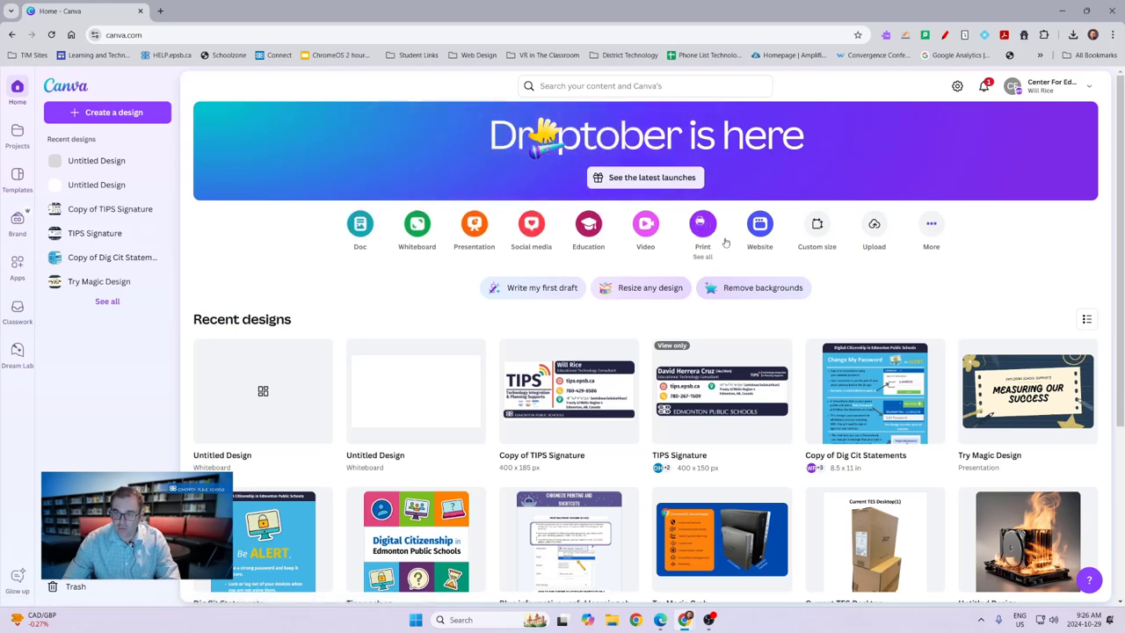
pyautogui.click(589, 226)
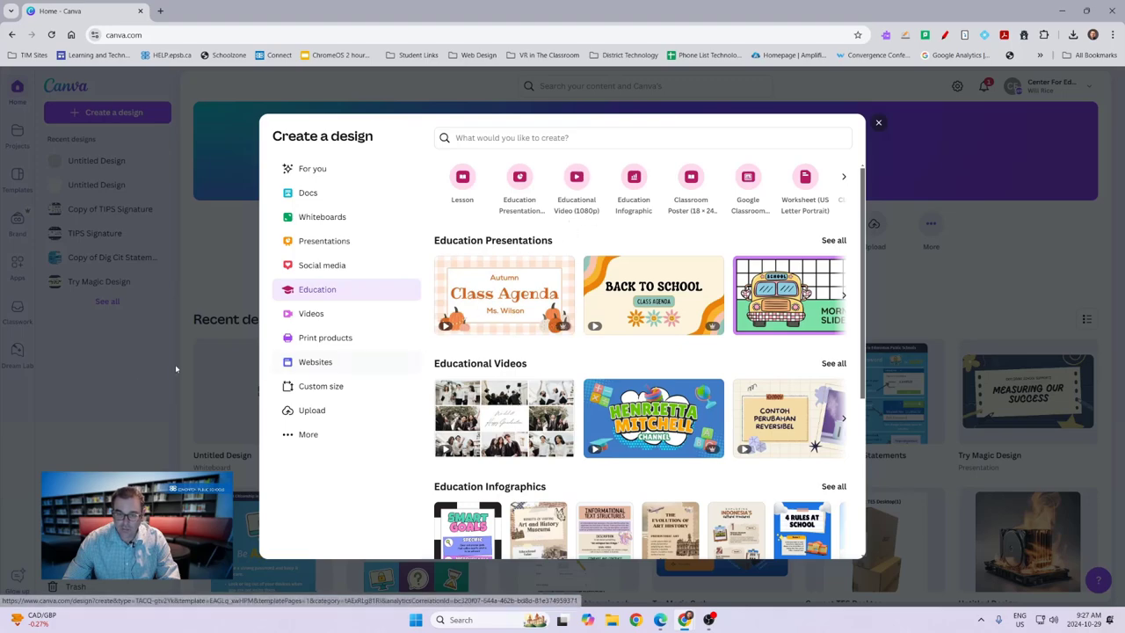
pyautogui.click(130, 350)
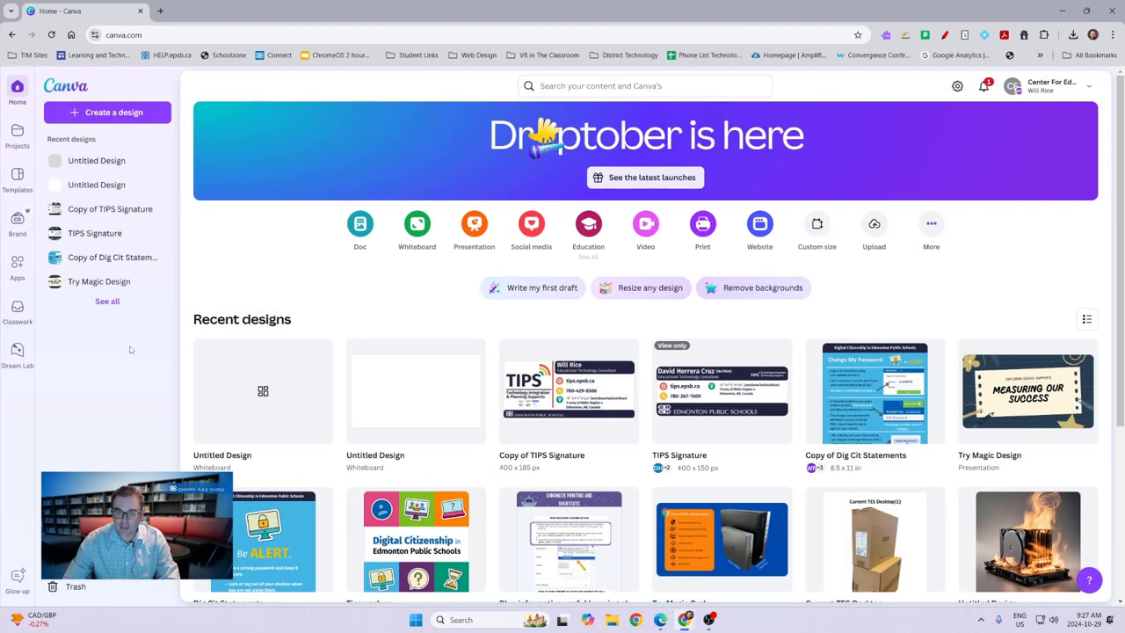
# Browse the Apps page filtered to AI-powered apps like Imagen, DALL-E and Murf AI.
pyautogui.click(17, 266)
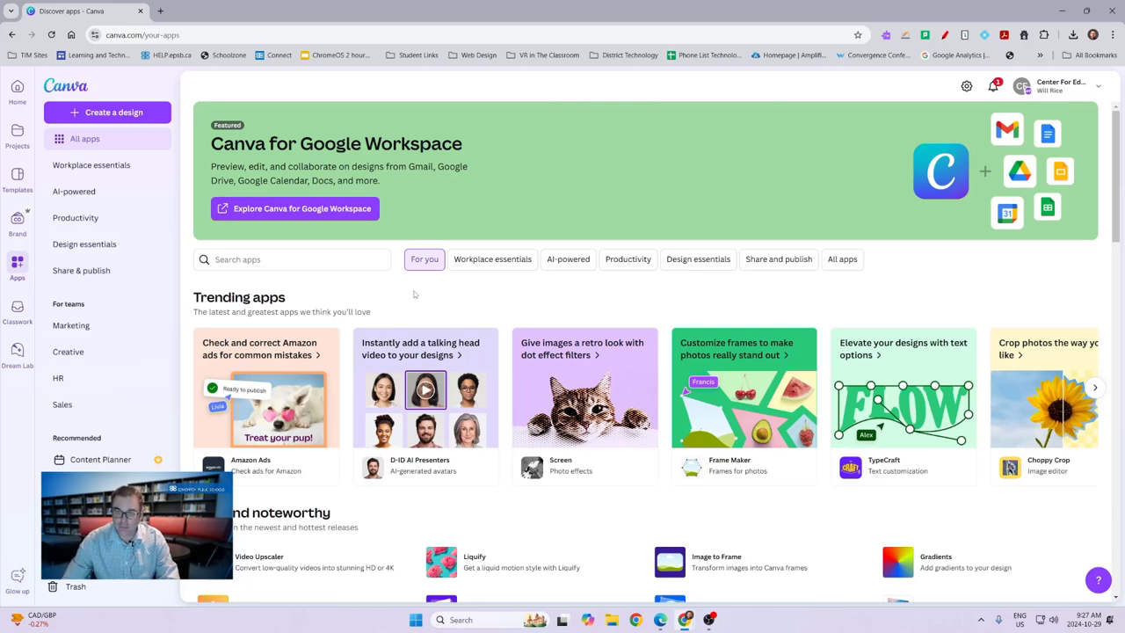
pyautogui.click(569, 264)
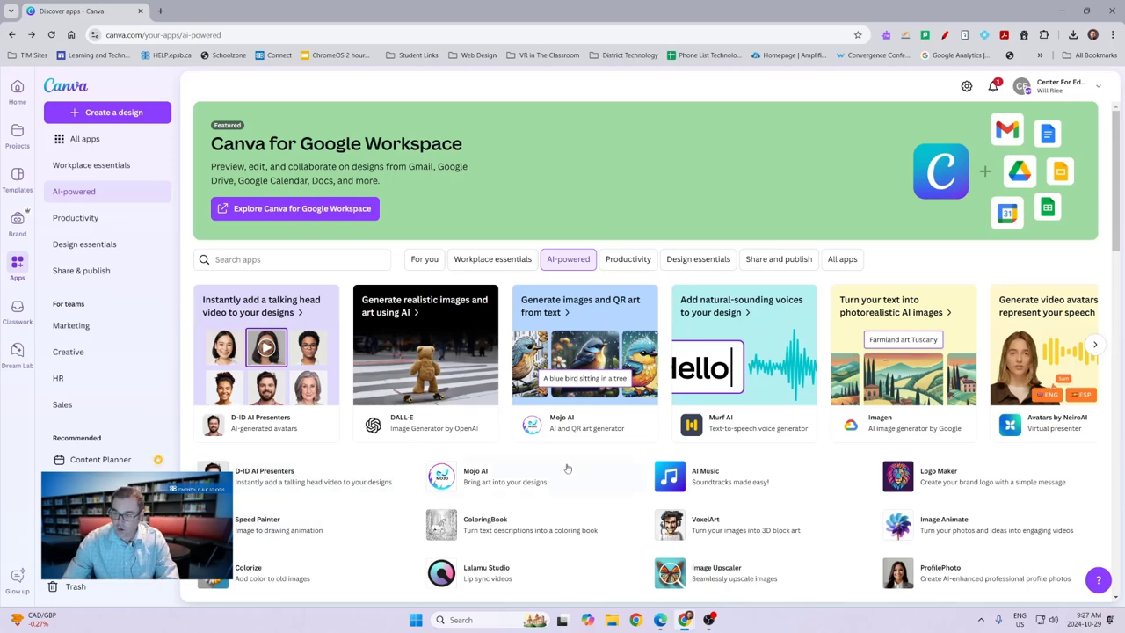
pyautogui.scroll(-2, 539, 461)
pyautogui.scroll(-4, 540, 461)
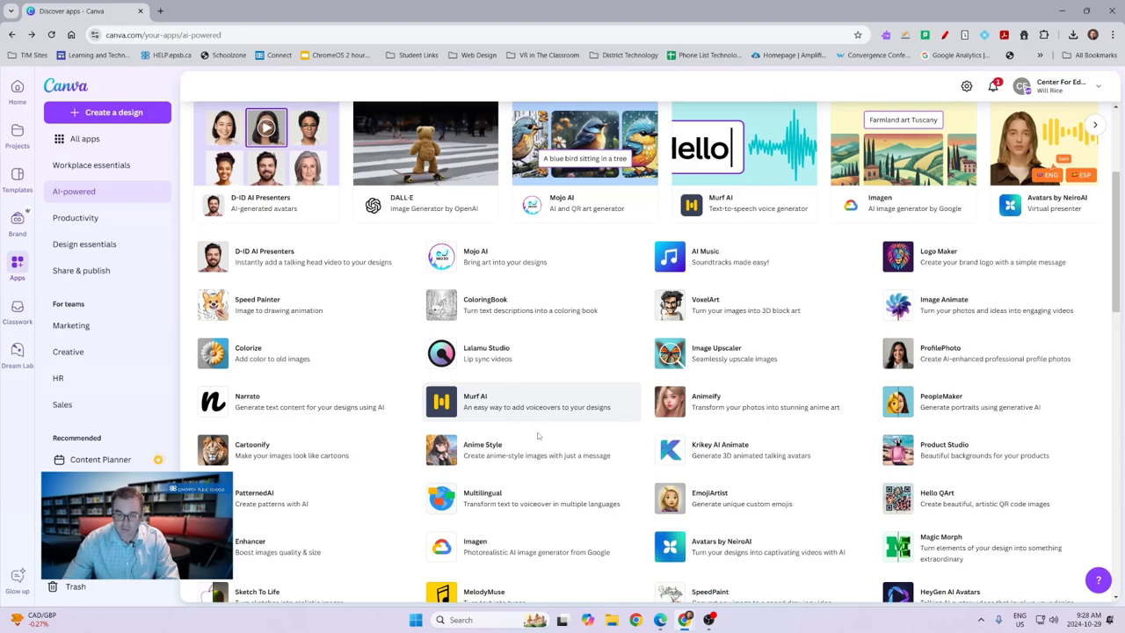
# Launch the Imagen app in a new whiteboard design.
pyautogui.click(468, 537)
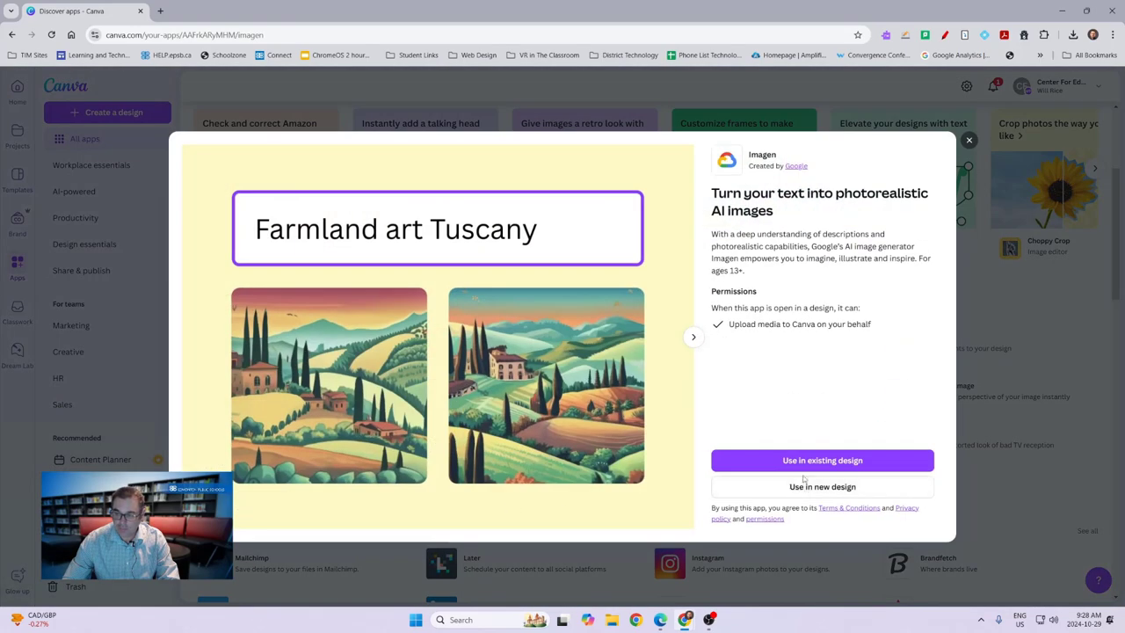
pyautogui.click(810, 485)
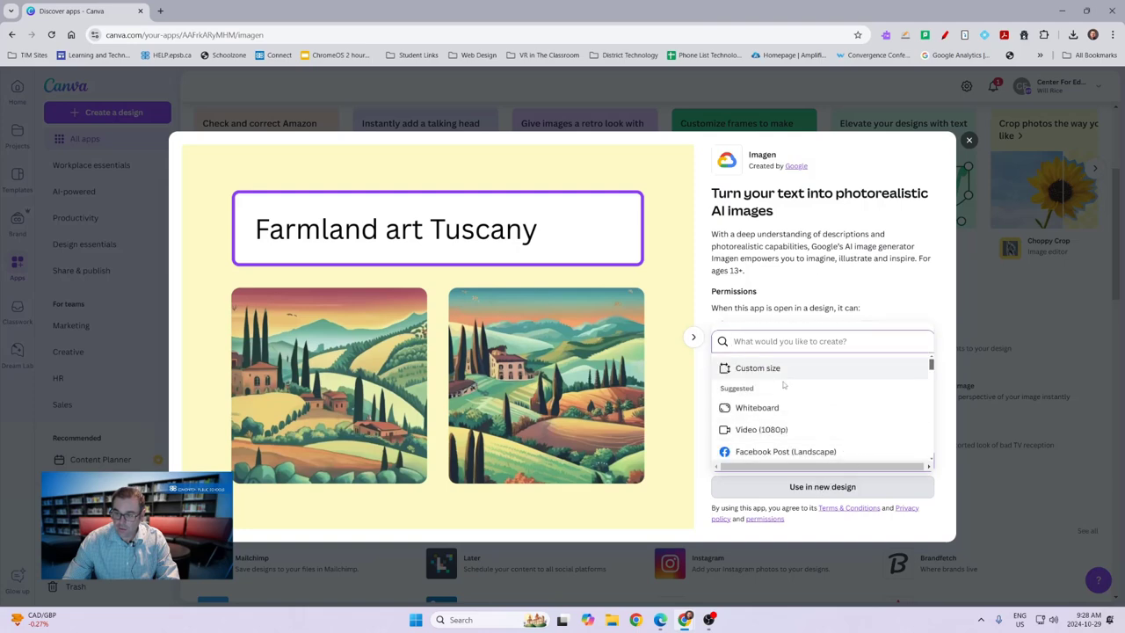
pyautogui.click(758, 411)
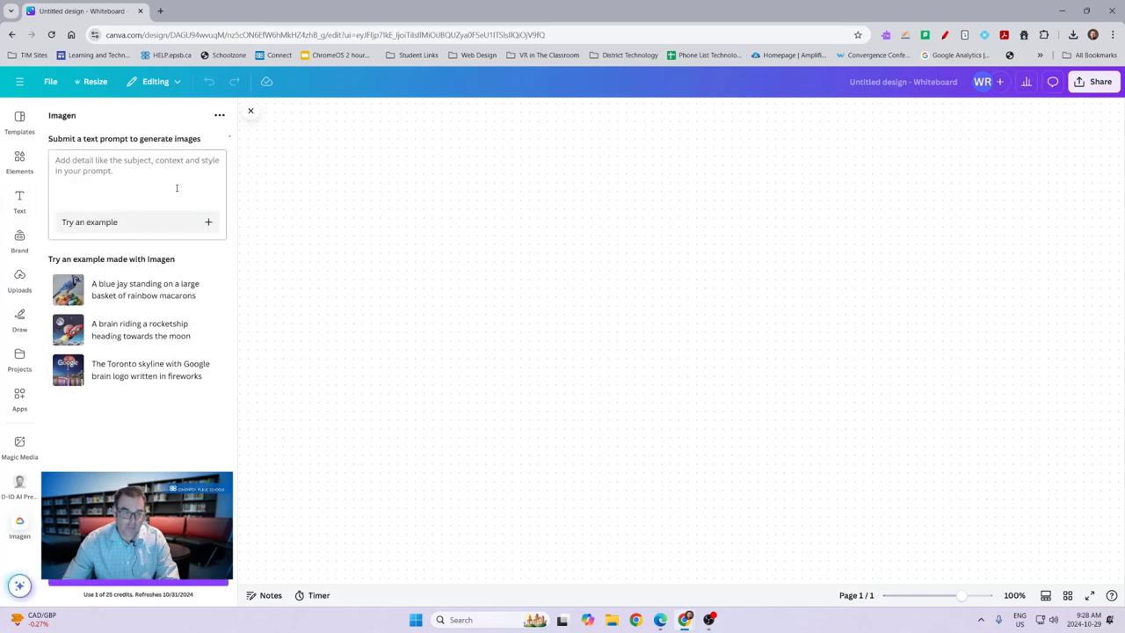
# Generate Imagen images from the prompt 'A cat skiing down a hill'.
pyautogui.click(122, 172)
pyautogui.write('A cat ski')
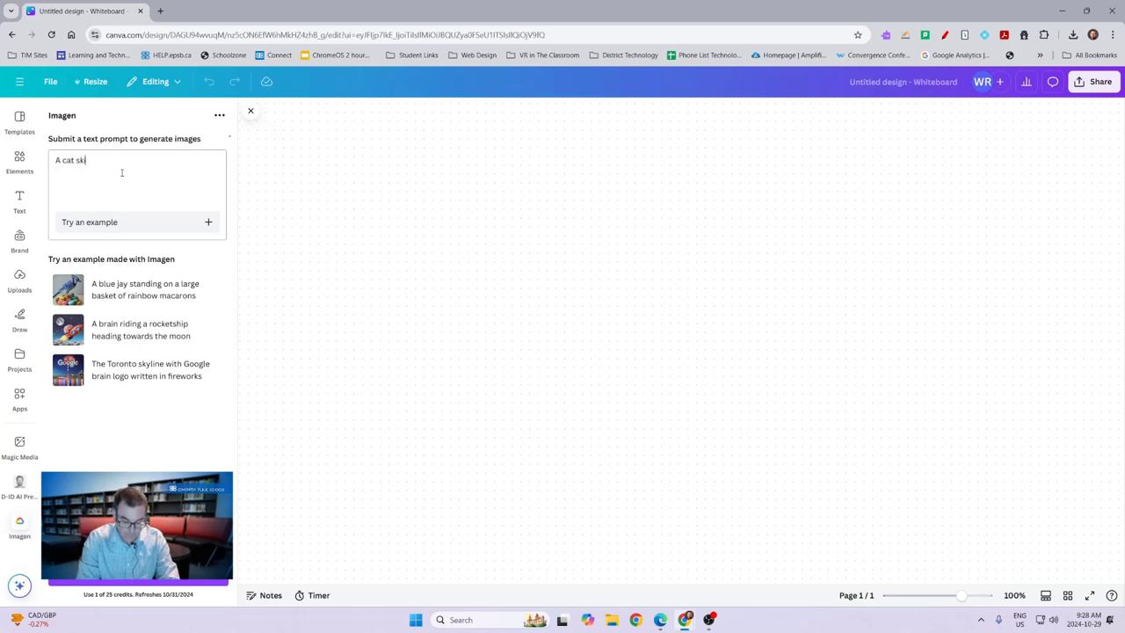
pyautogui.write('ing down a hi')
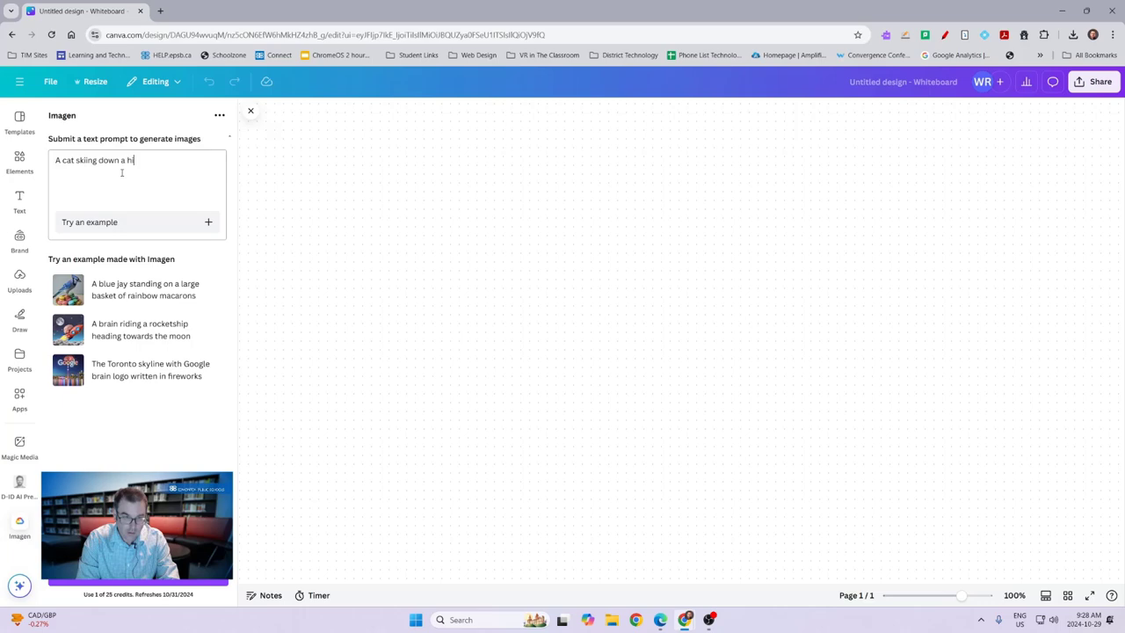
pyautogui.write('ll')
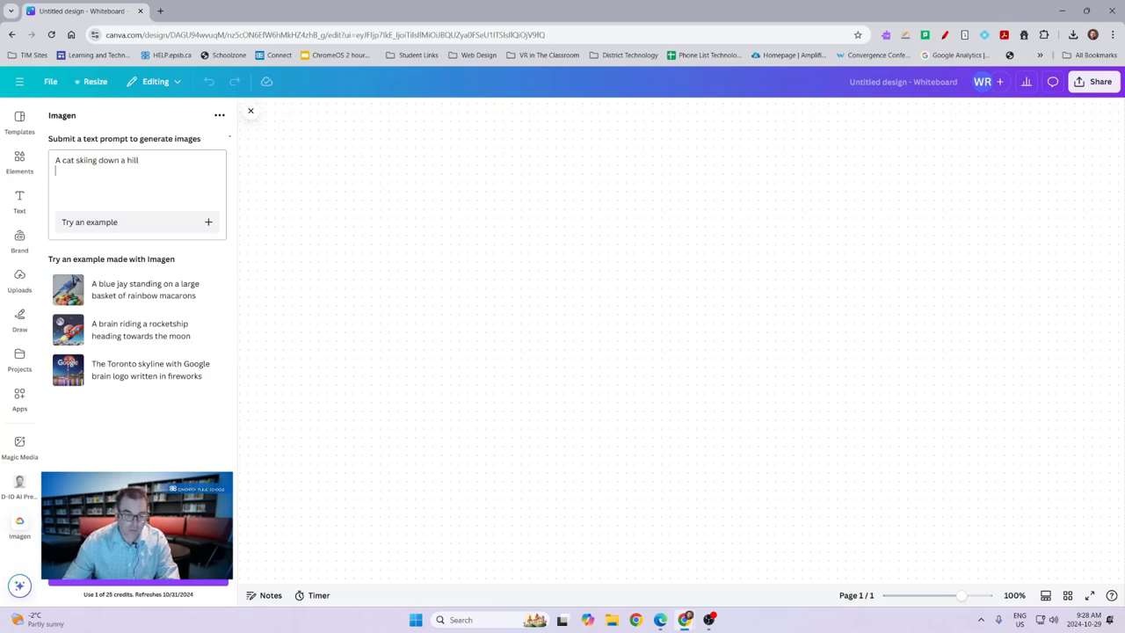
pyautogui.press('Return')
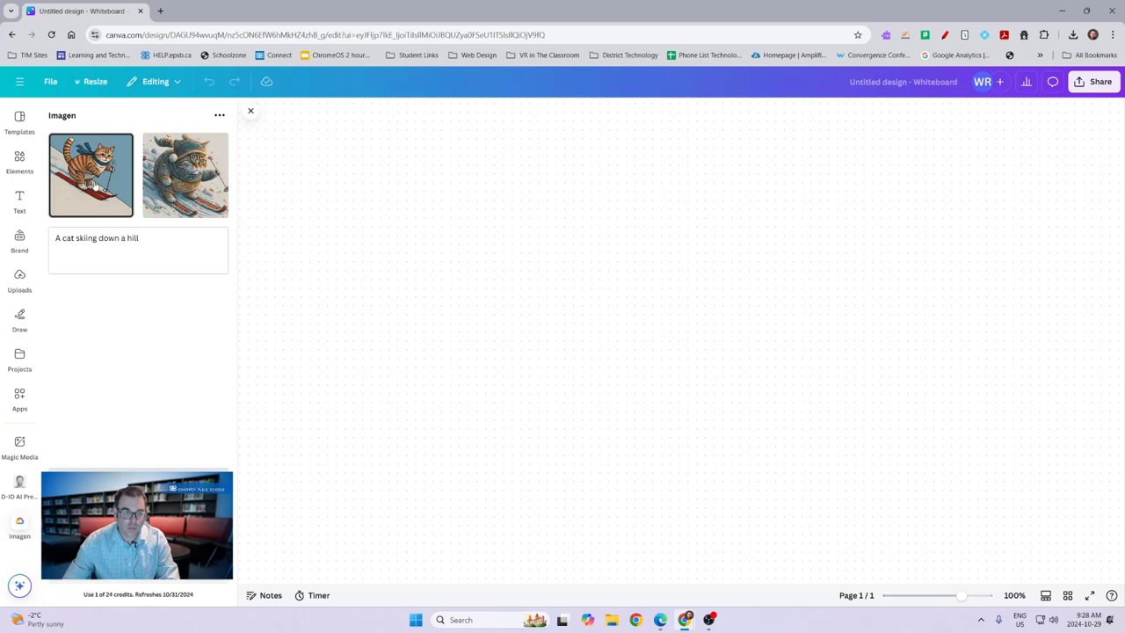
# Extend the prompt with 'make it anime style and extreme' and regenerate the images.
pyautogui.click(158, 239)
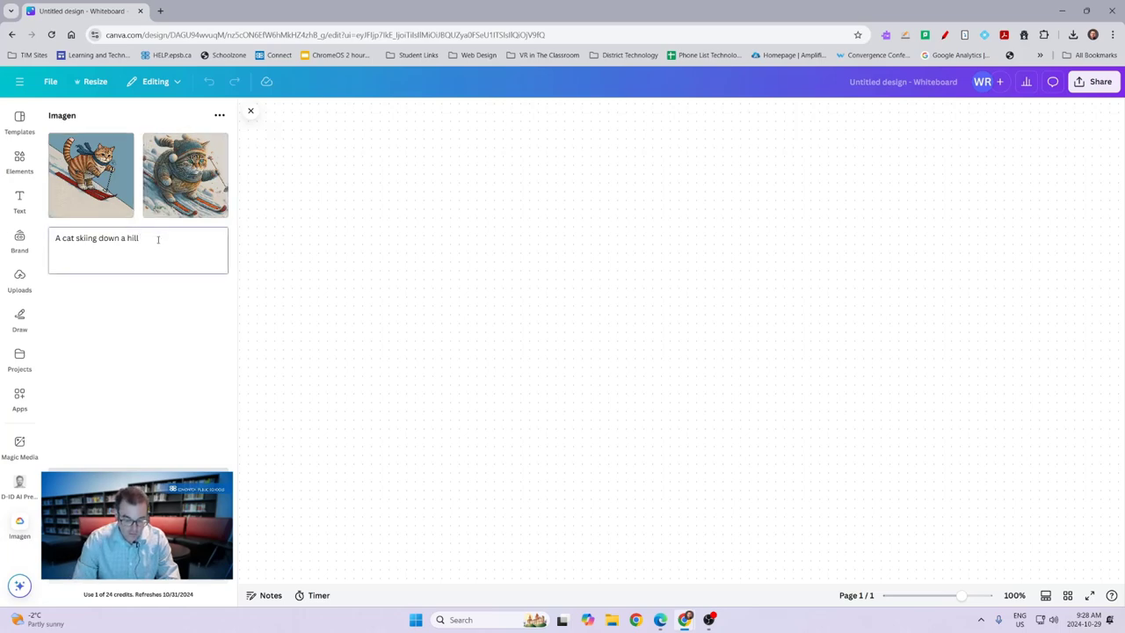
pyautogui.write('make it anium')
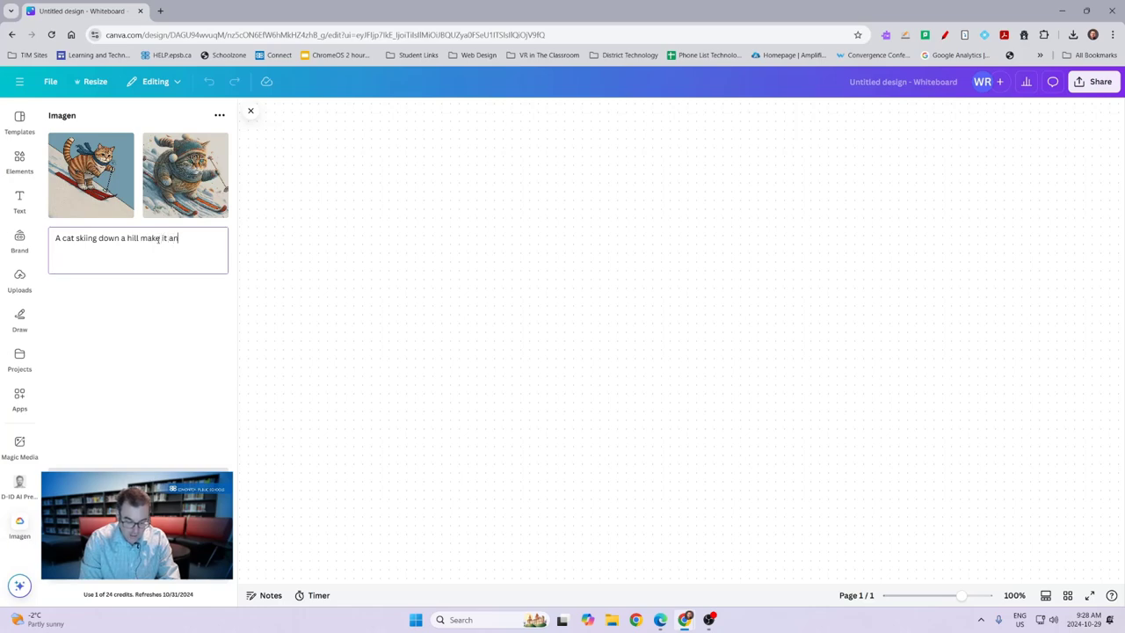
pyautogui.press('BackSpace')
pyautogui.press('BackSpace')
pyautogui.write('me')
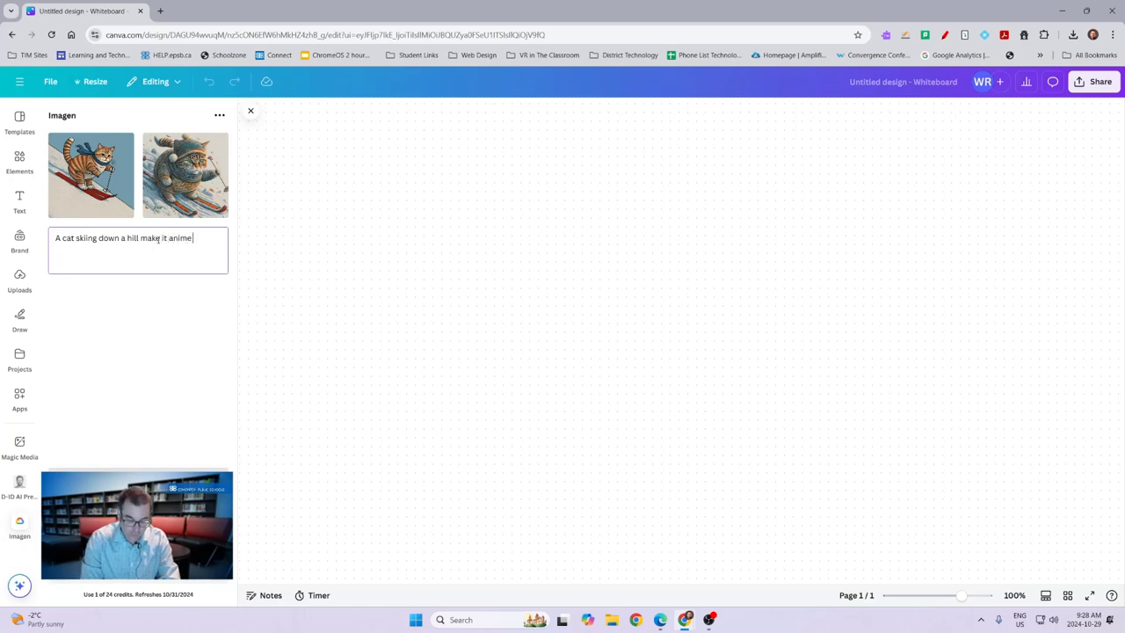
pyautogui.write(' style and e')
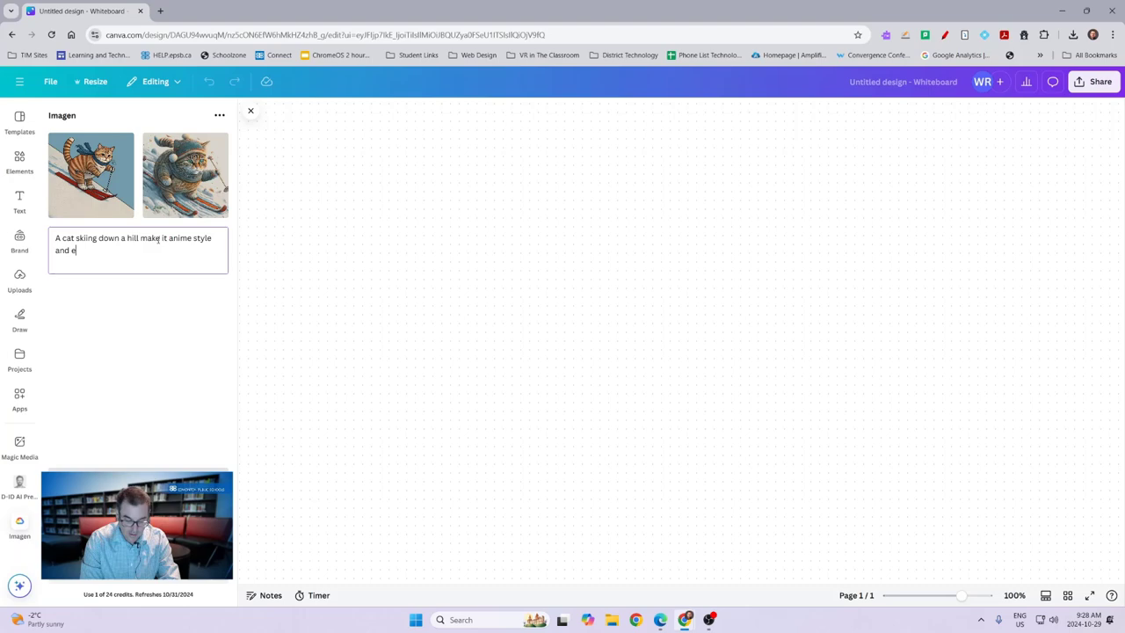
pyautogui.write('xtreme')
pyautogui.press('Return')
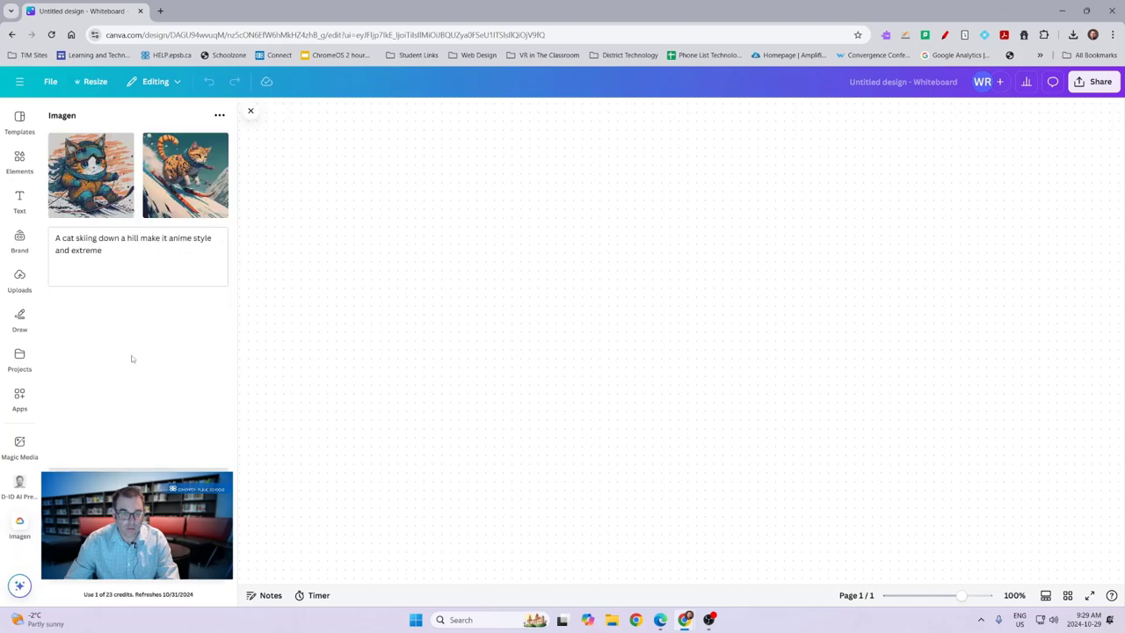
# Place the first anime skiing-cat image on the whiteboard, scale it down, and show the apps library.
pyautogui.moveTo(92, 175); pyautogui.dragTo(444, 254)
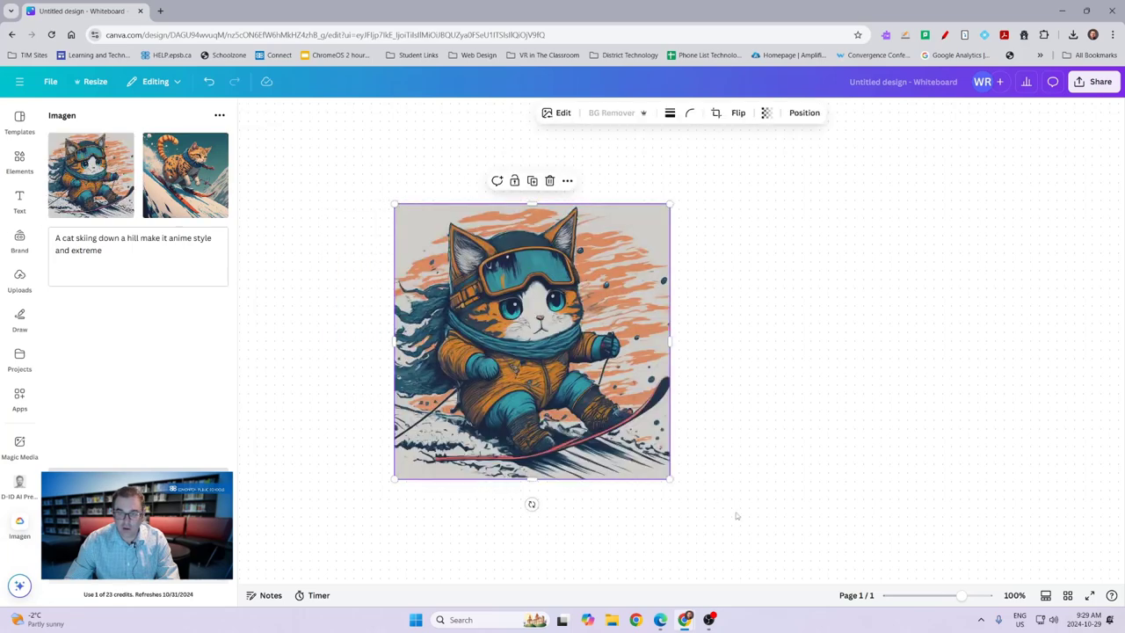
pyautogui.moveTo(669, 477); pyautogui.dragTo(541, 349)
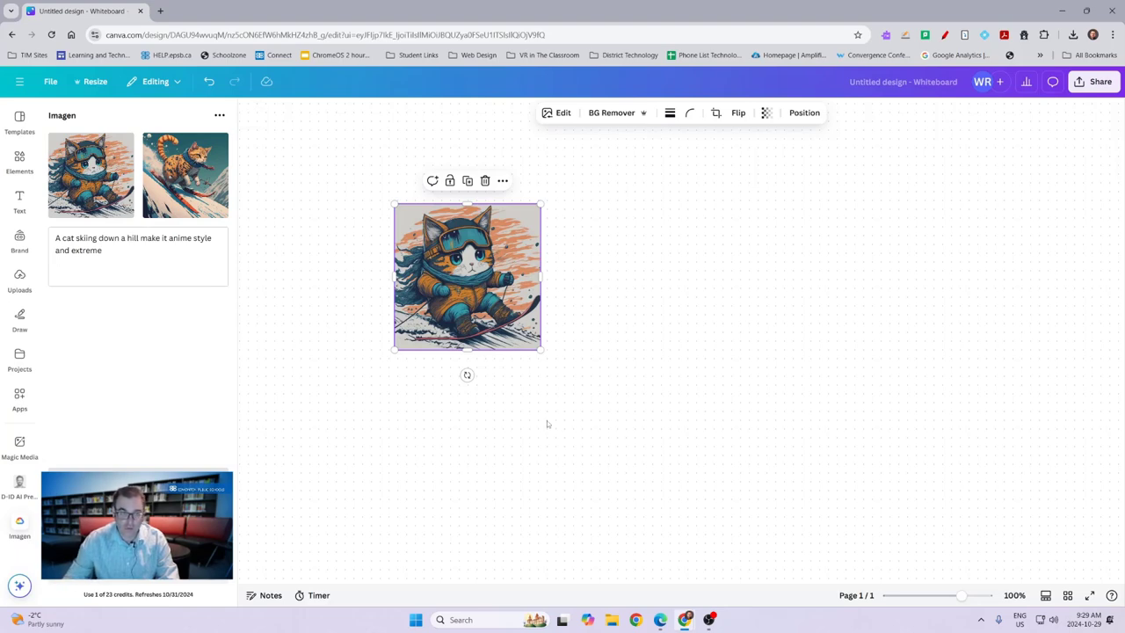
pyautogui.click(18, 397)
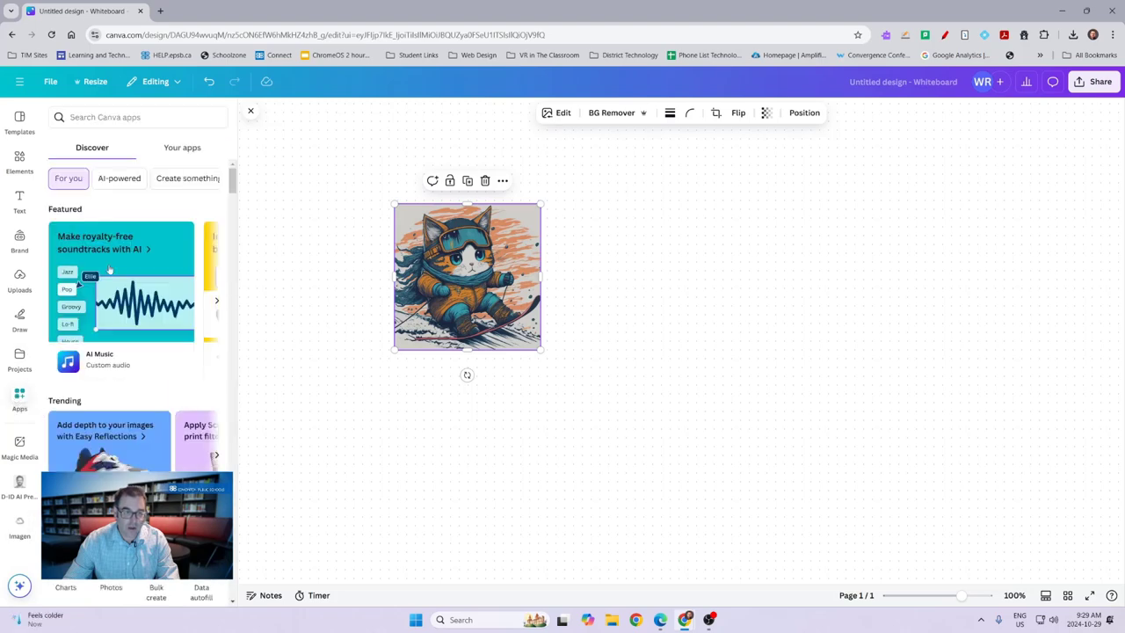
# Filter the apps panel to AI-powered apps, scroll through them, and return Home.
pyautogui.click(119, 178)
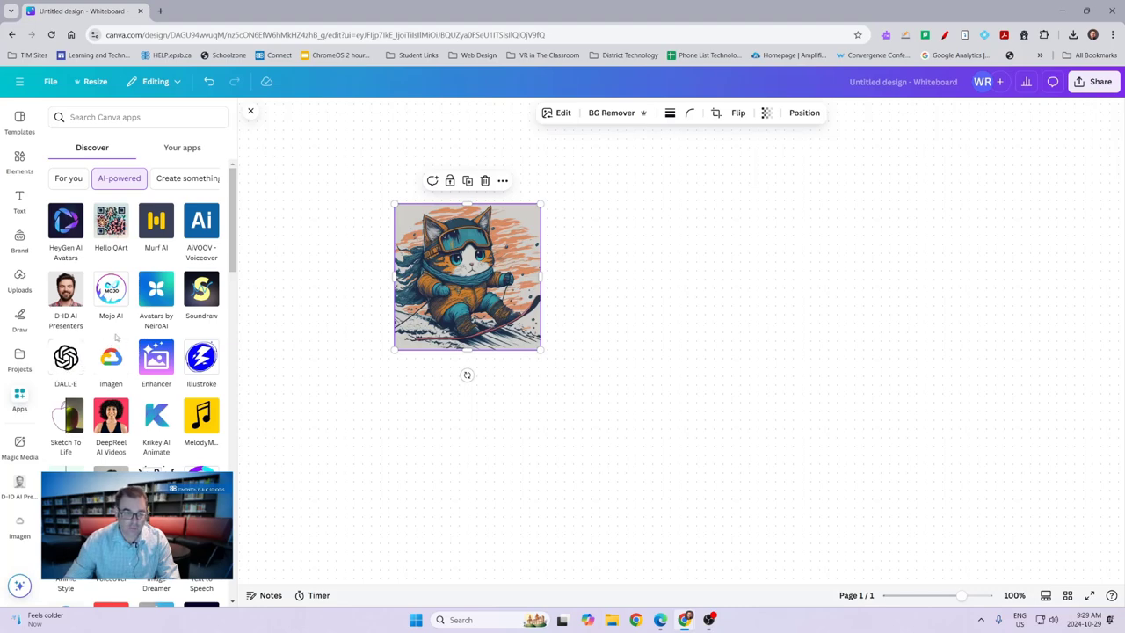
pyautogui.scroll(-2, 133, 327)
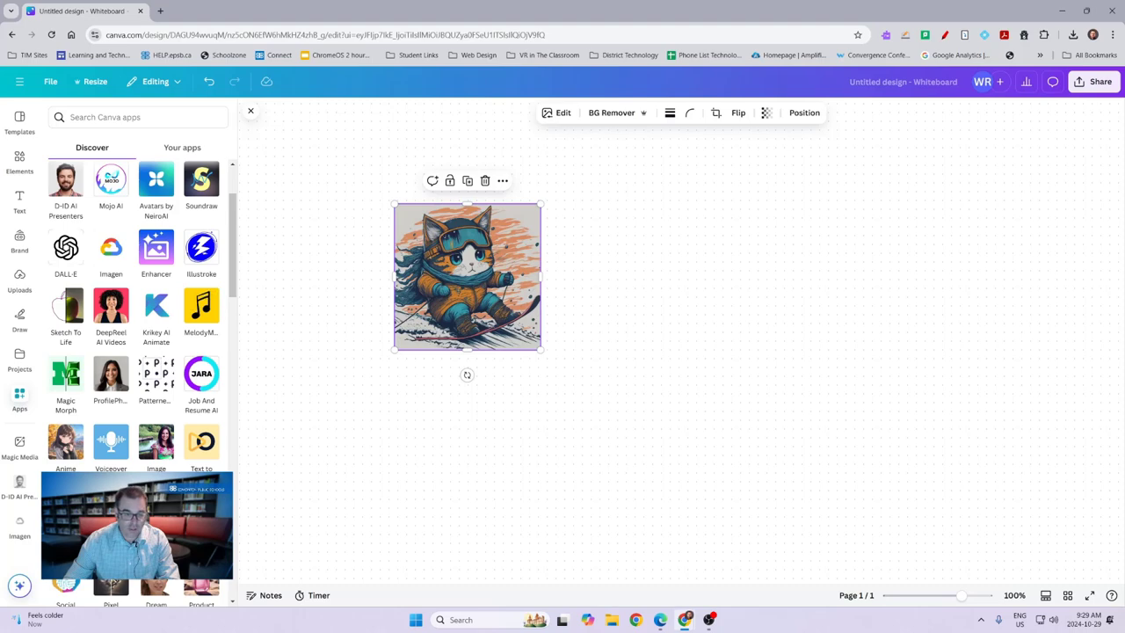
pyautogui.scroll(-1, 133, 352)
pyautogui.scroll(-3, 134, 351)
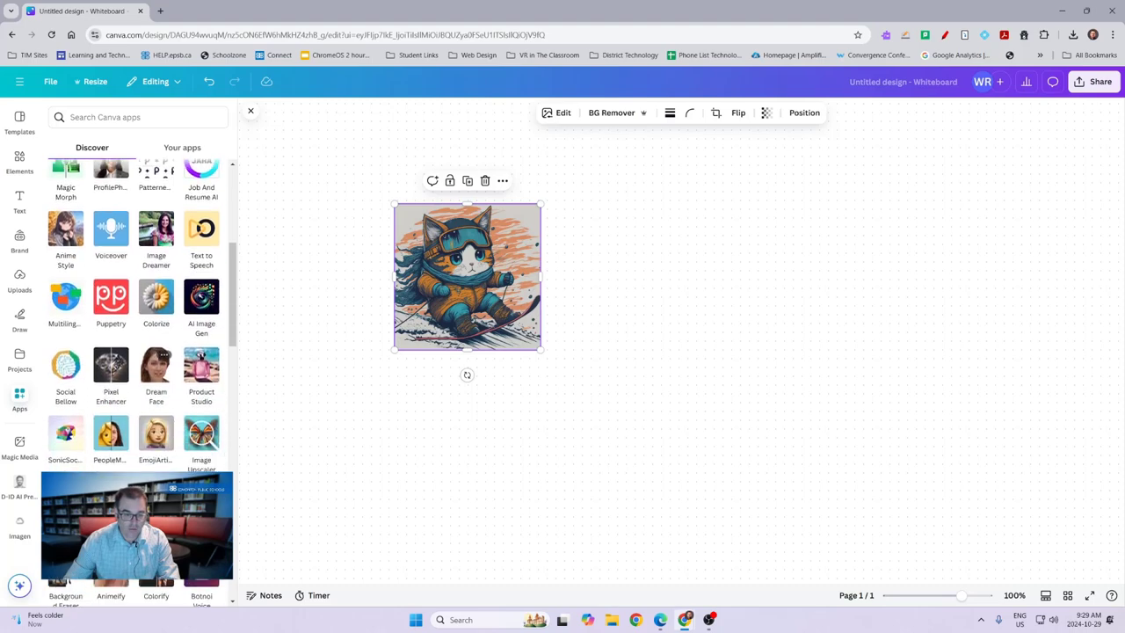
pyautogui.scroll(5, 134, 352)
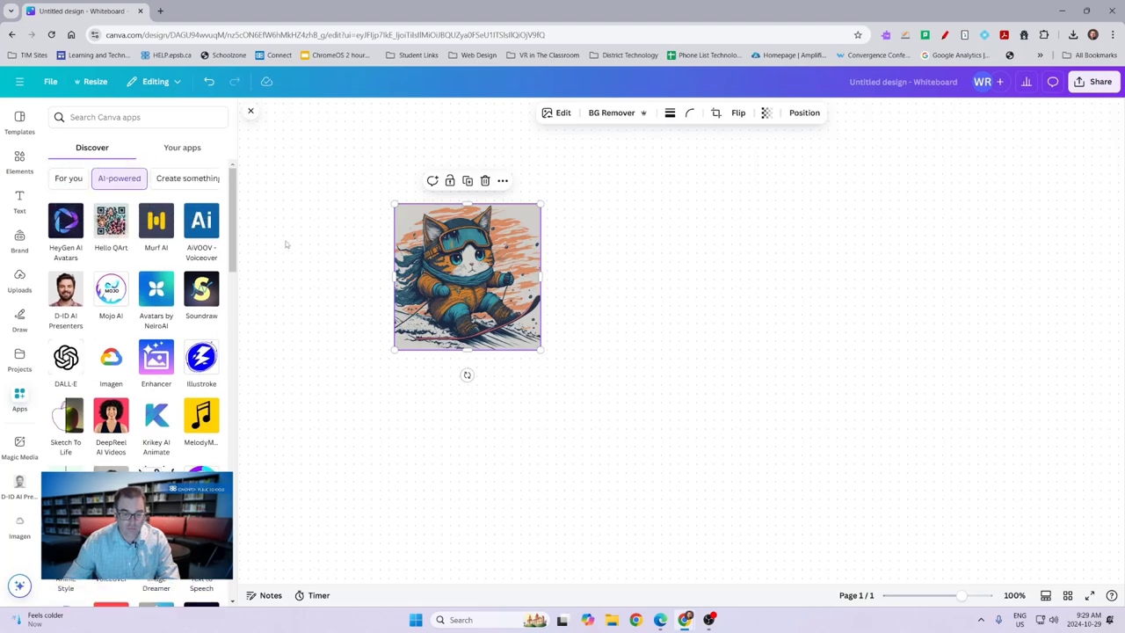
pyautogui.click(19, 84)
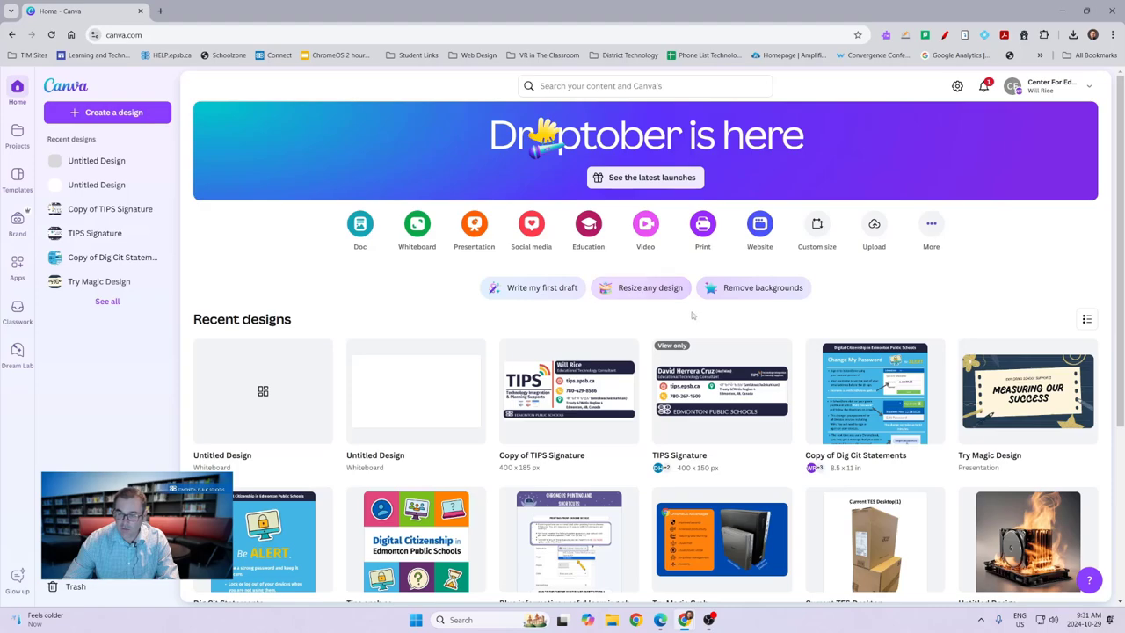
# Remove the background from the chosen skier photo.
pyautogui.click(751, 288)
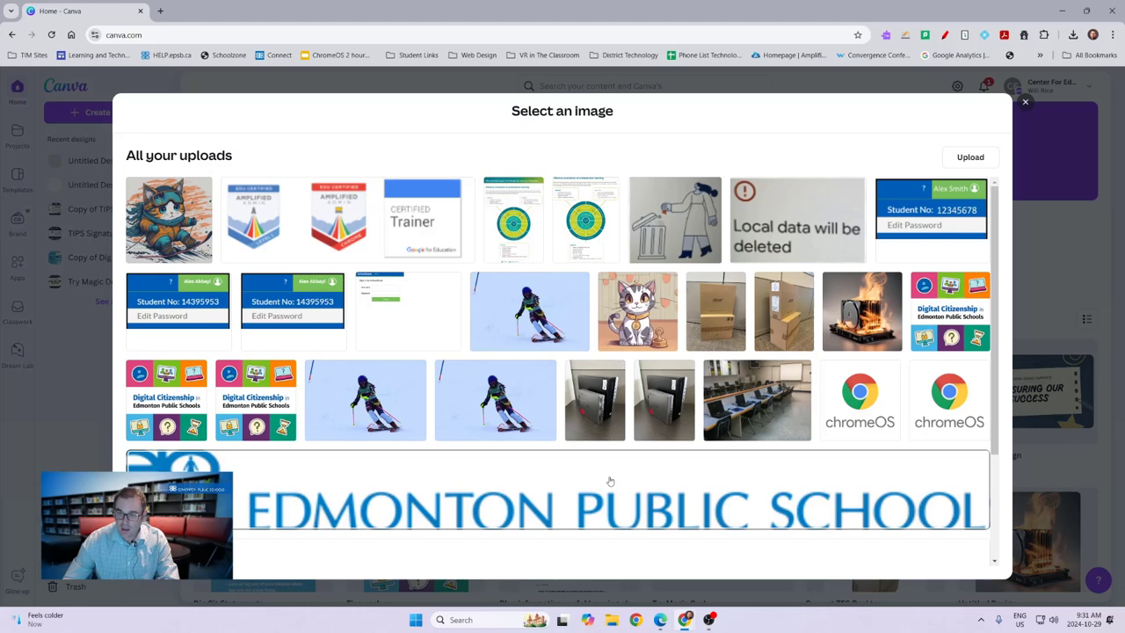
pyautogui.click(535, 321)
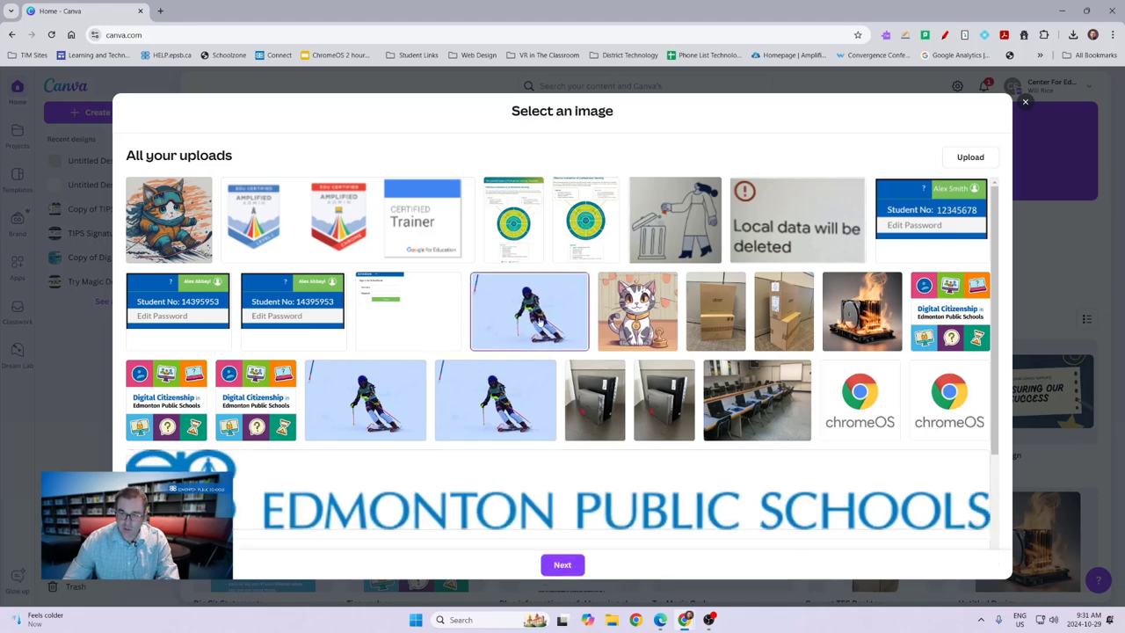
pyautogui.click(576, 569)
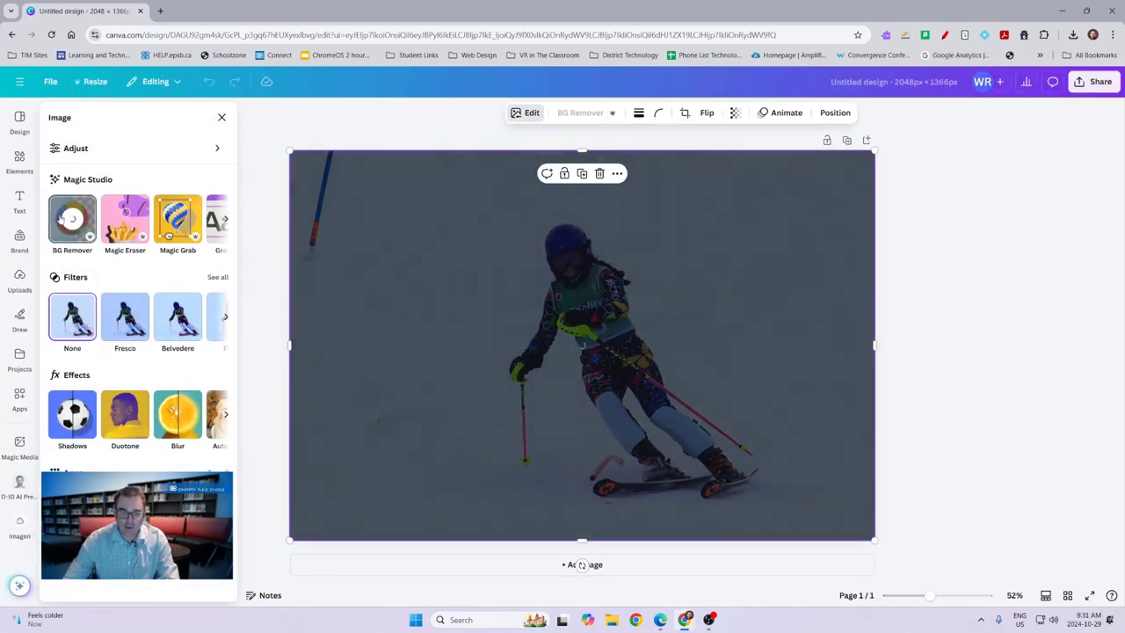
pyautogui.click(63, 211)
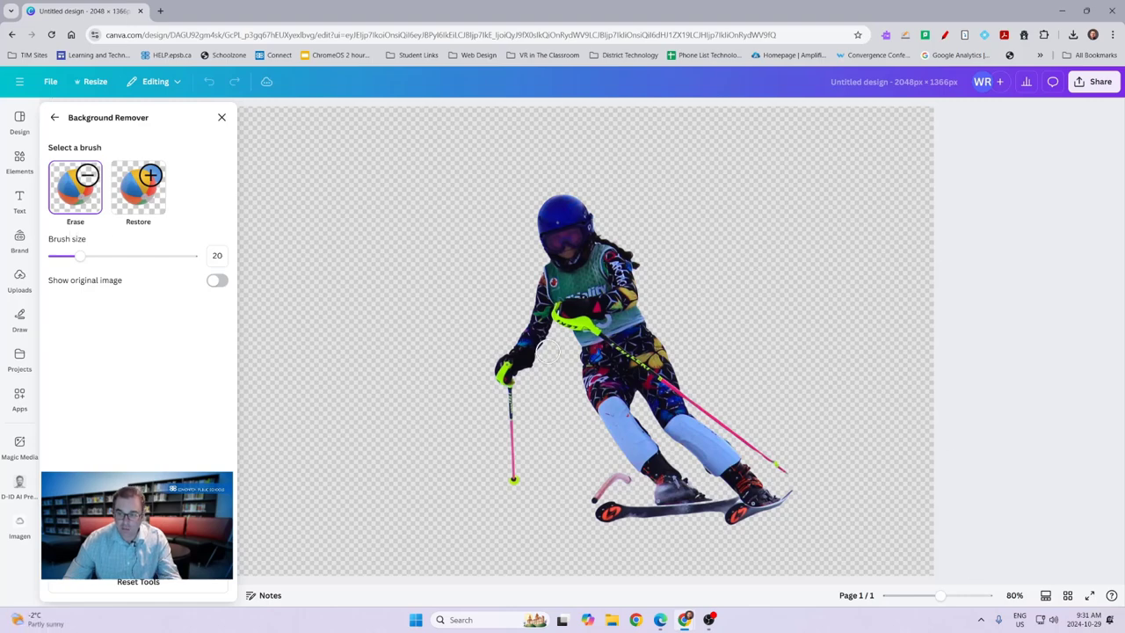
# Touch up the skier cutout near the skis with the Restore and Erase brushes.
pyautogui.click(120, 184)
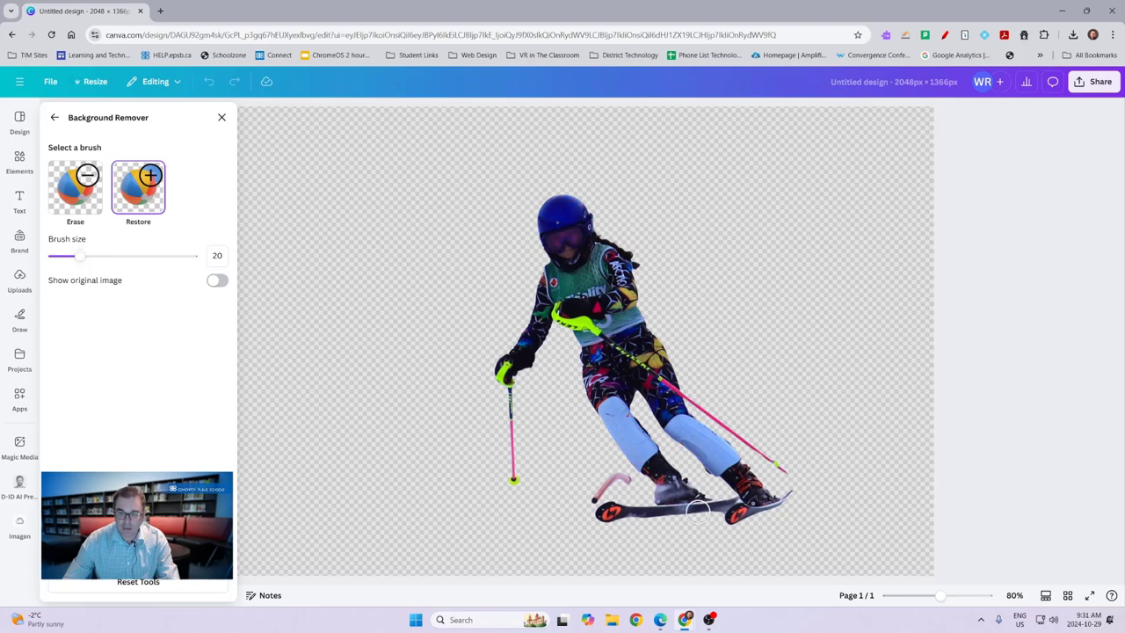
pyautogui.moveTo(619, 486)
pyautogui.mouseDown()
pyautogui.moveTo(571, 409)
pyautogui.moveTo(567, 343)
pyautogui.moveTo(593, 477)
pyautogui.moveTo(599, 380)
pyautogui.moveTo(573, 342)
pyautogui.moveTo(561, 358)
pyautogui.moveTo(570, 407)
pyautogui.moveTo(624, 484)
pyautogui.moveTo(594, 492)
pyautogui.mouseUp()
pyautogui.click(75, 187)
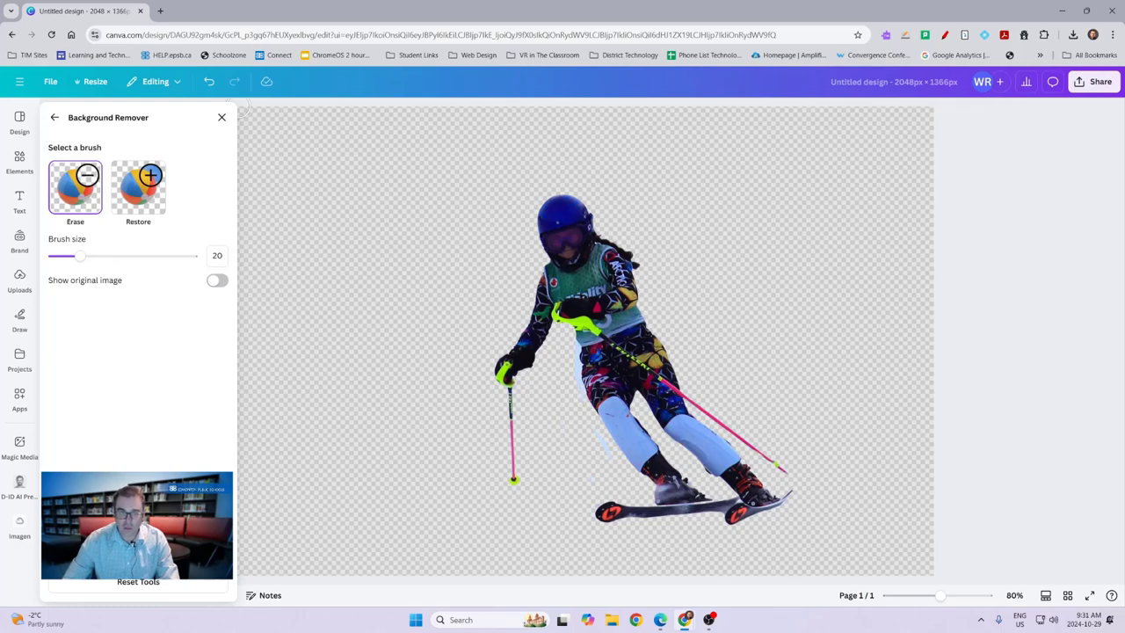
pyautogui.click(54, 119)
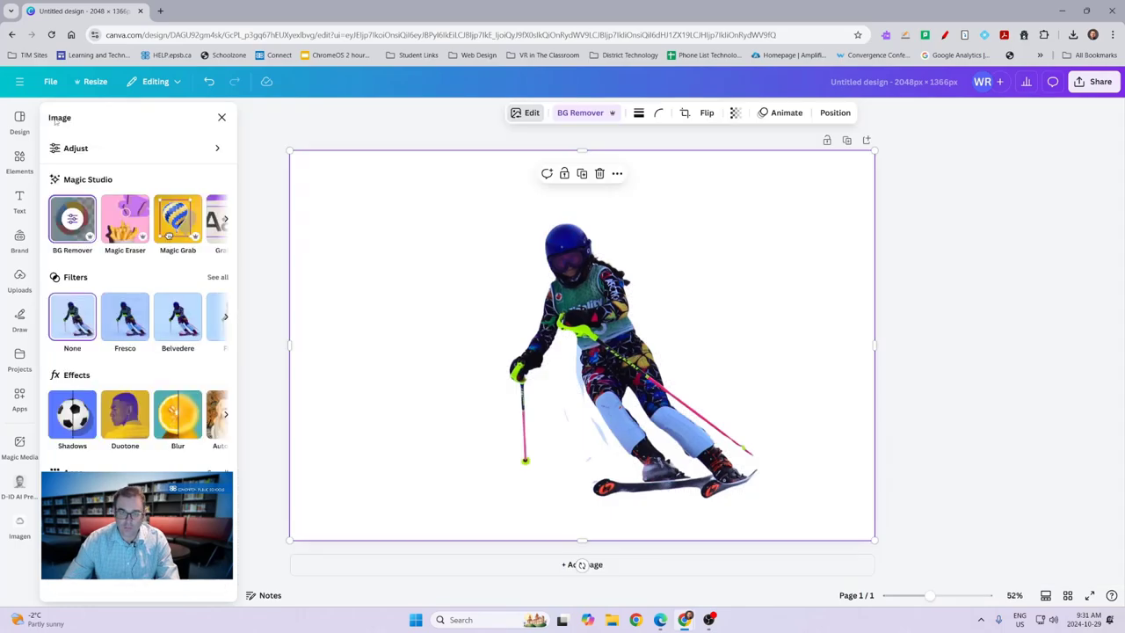
# Return Home and start a Magic Write first draft in a new Doc.
pyautogui.click(19, 83)
pyautogui.click(17, 87)
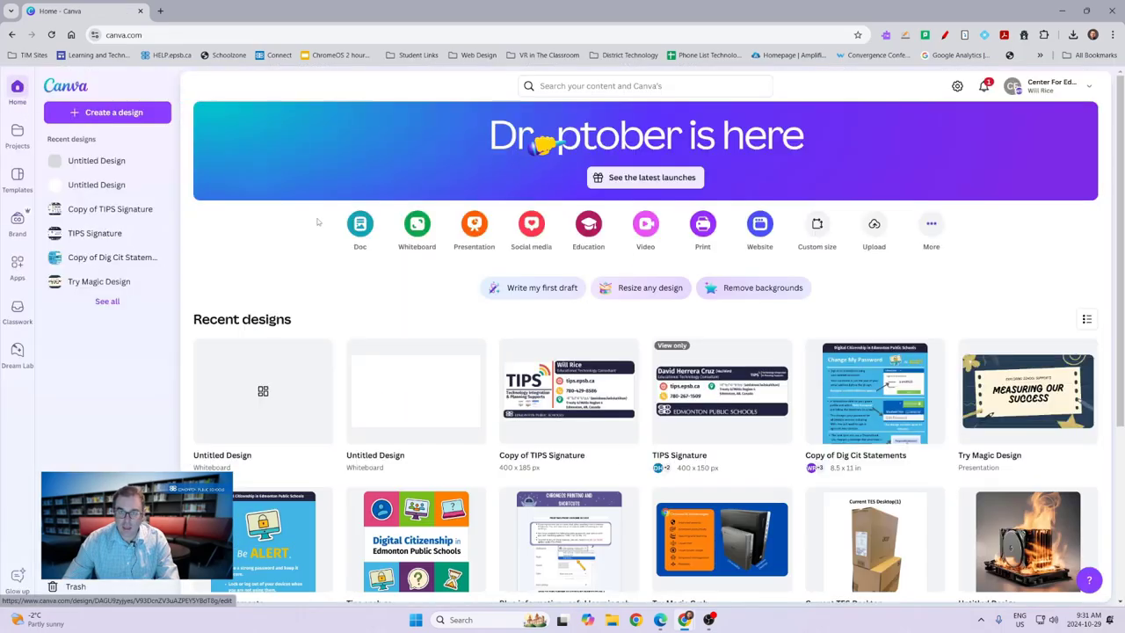
pyautogui.click(545, 289)
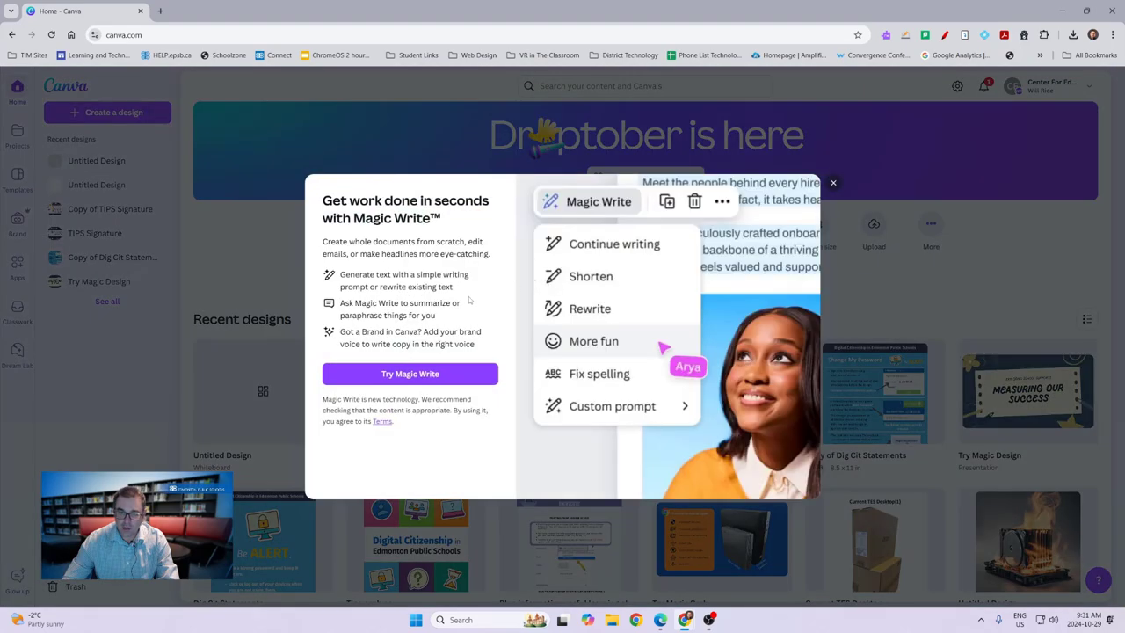
pyautogui.click(396, 378)
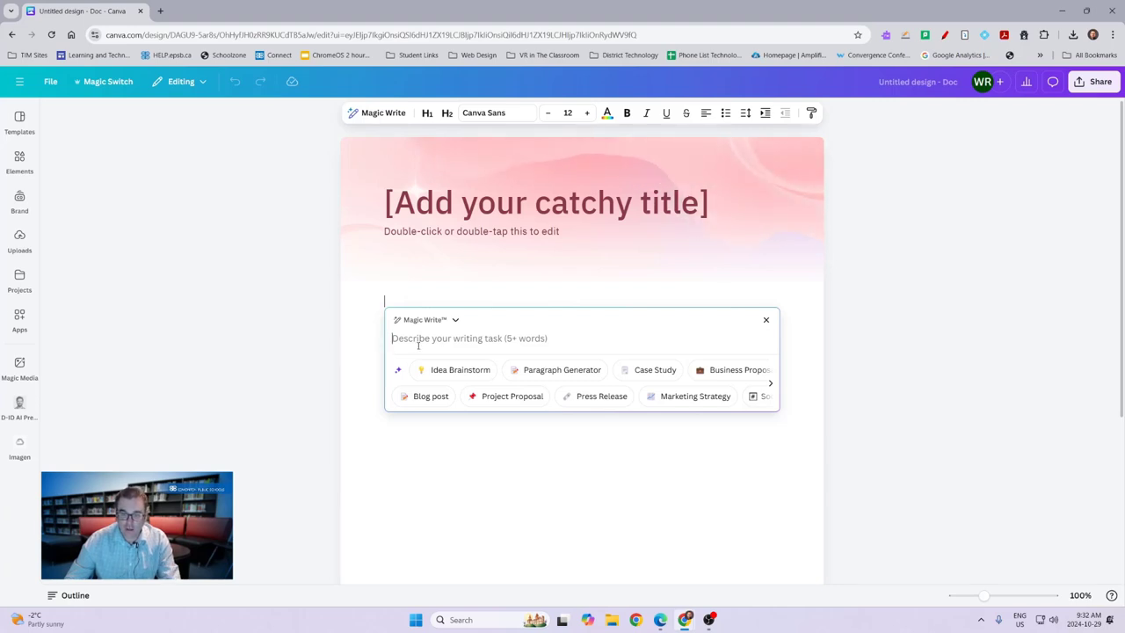
# Generate a Magic Write article from the prompt 'How to use Magic write canva to write a paragraph' and insert it into the Doc.
pyautogui.write('How to us')
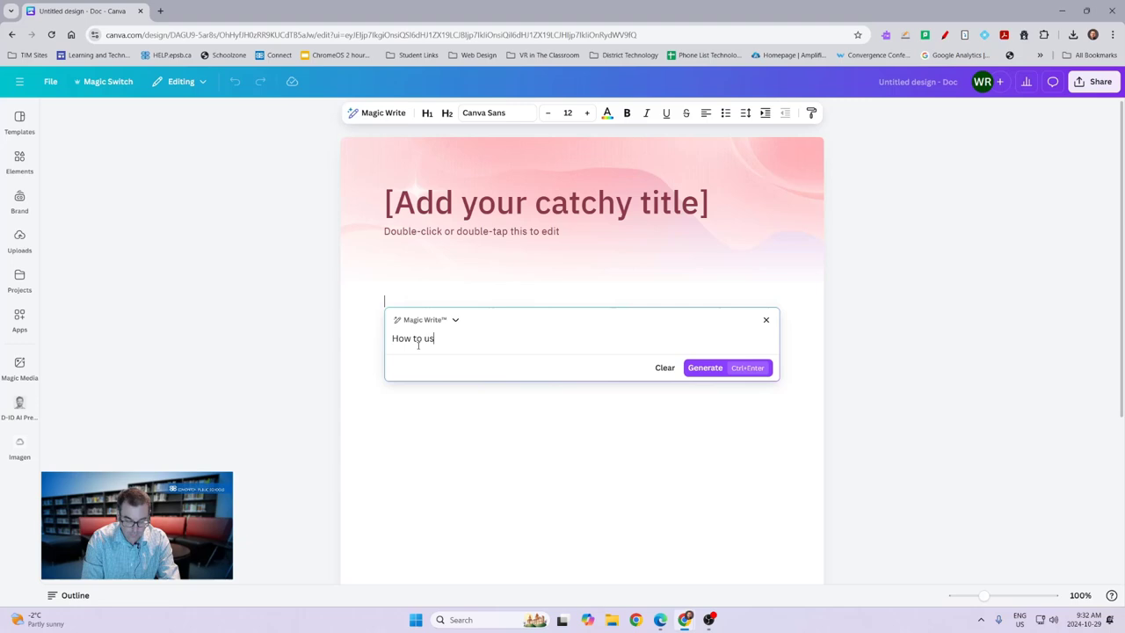
pyautogui.write('e Magic write canva to write a pa')
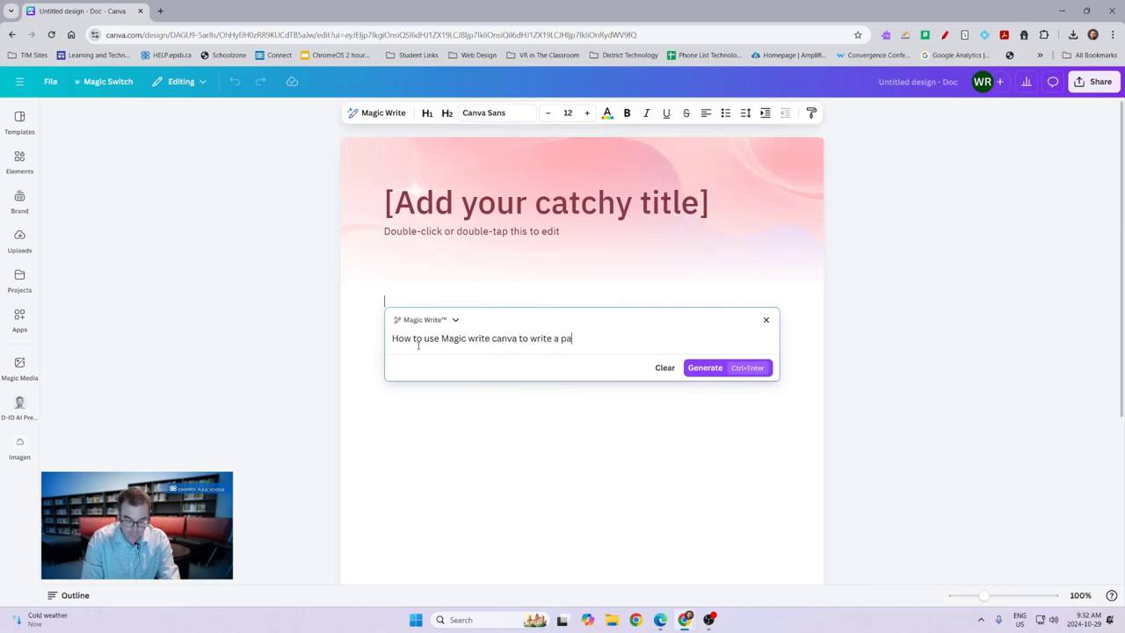
pyautogui.write('ragraph')
pyautogui.hotkey('ctrl', 'Return')
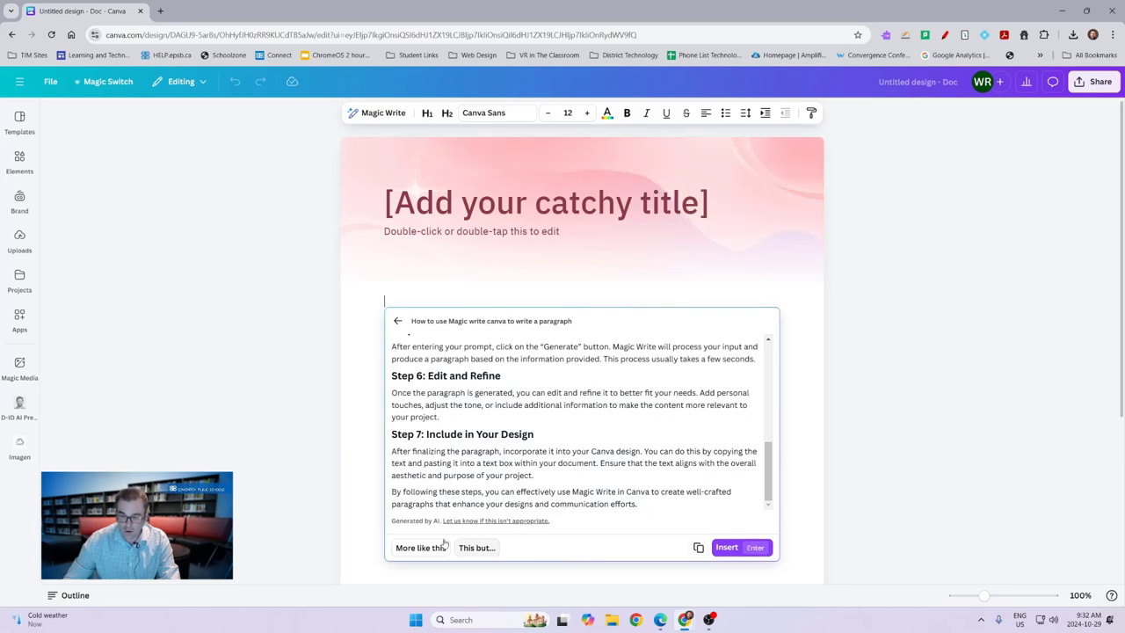
pyautogui.click(722, 552)
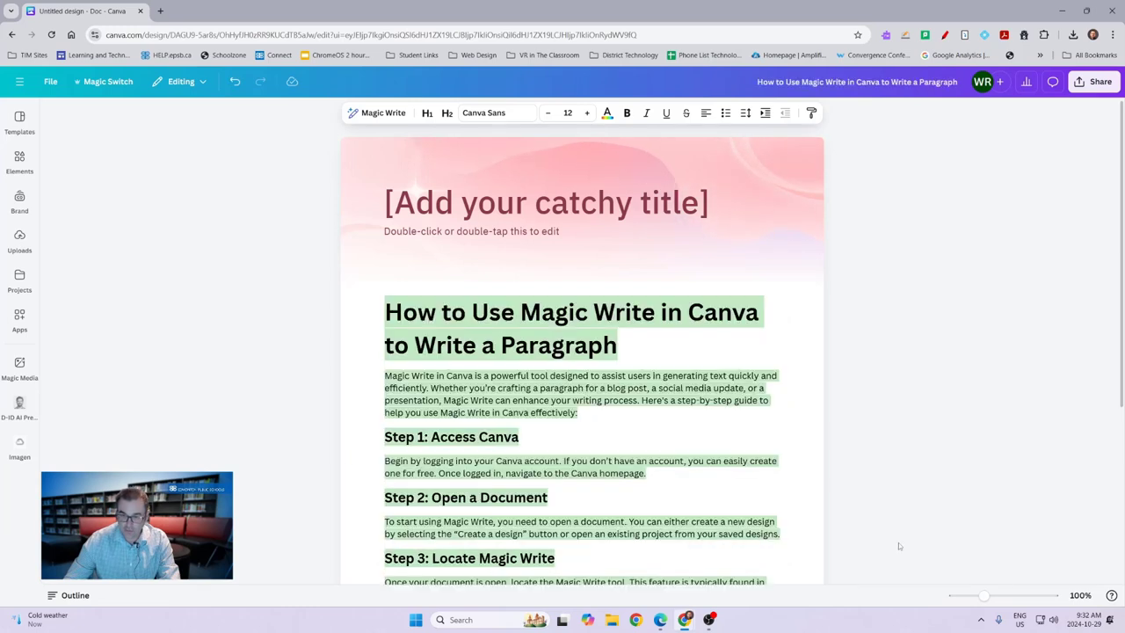
pyautogui.scroll(-5, 600, 437)
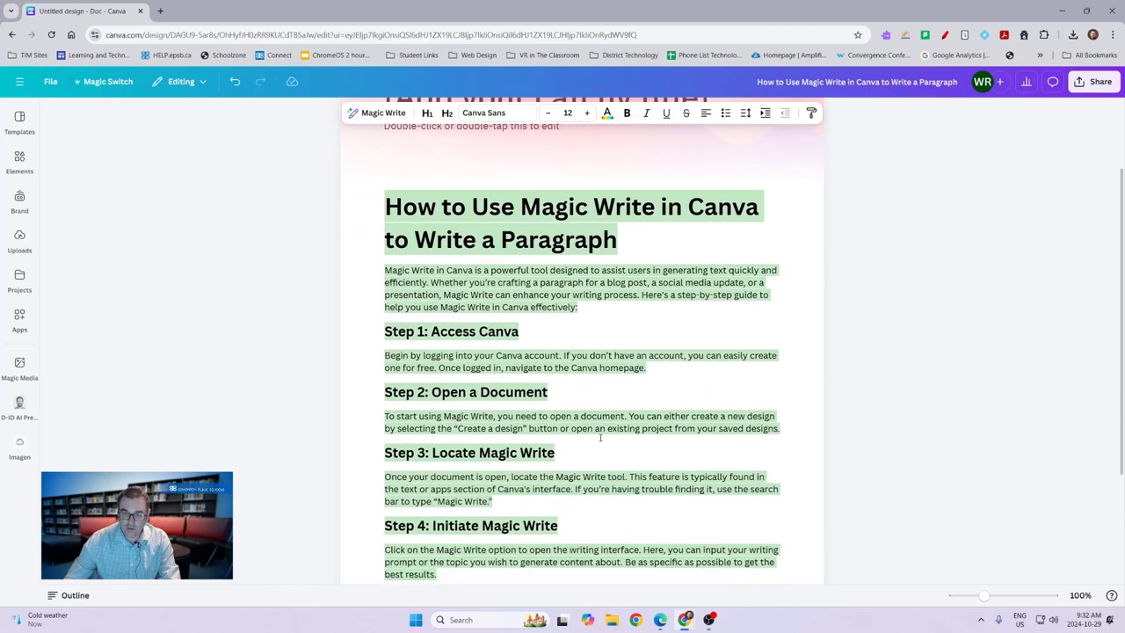
pyautogui.scroll(-3, 600, 437)
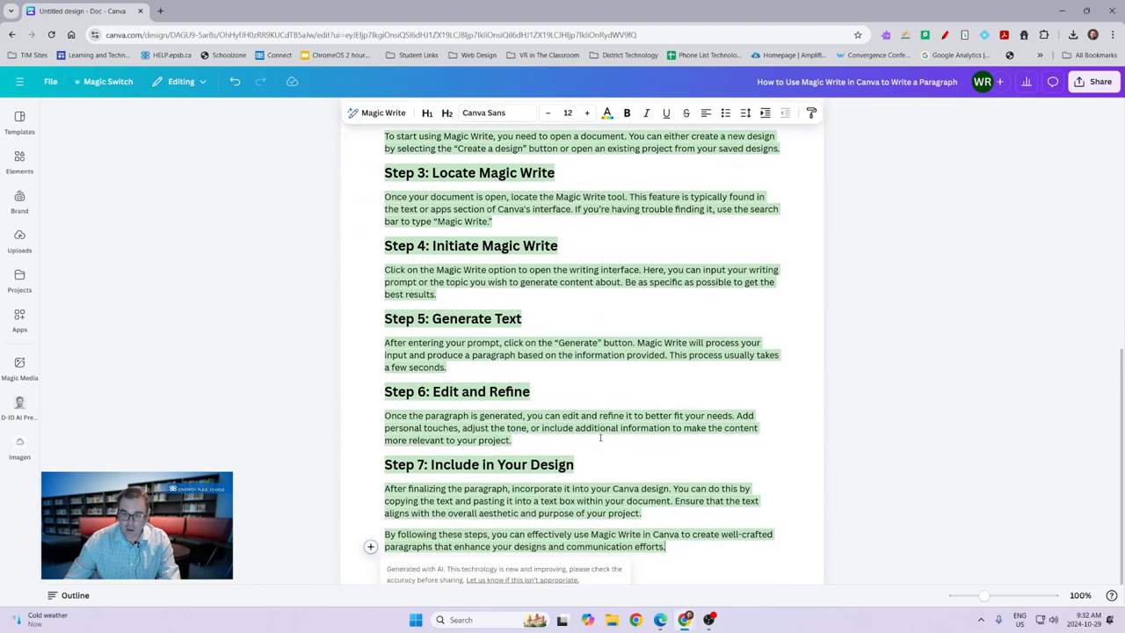
pyautogui.scroll(2, 634, 463)
pyautogui.scroll(3, 635, 463)
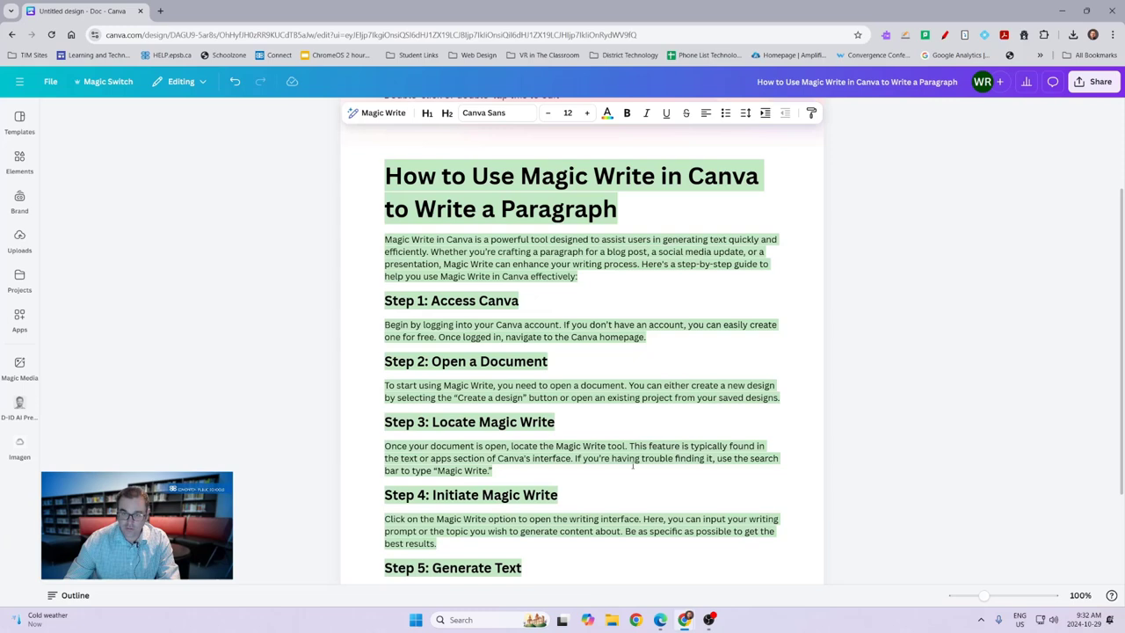
pyautogui.scroll(3, 634, 463)
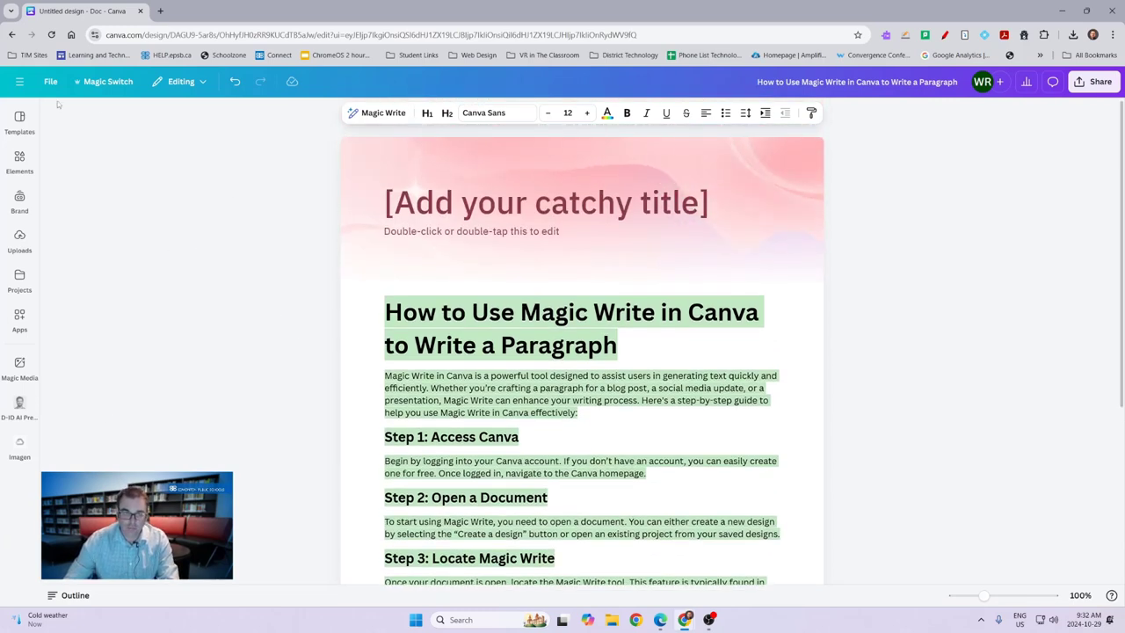
# Leave the Magic Write Doc and go back to the Canva home page.
pyautogui.click(19, 117)
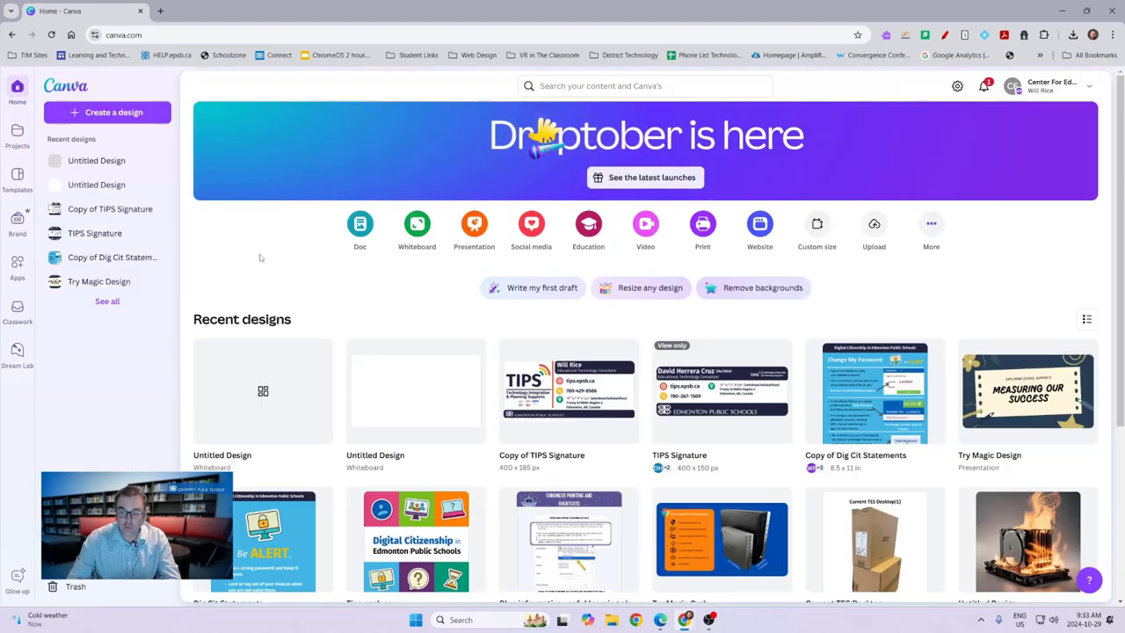